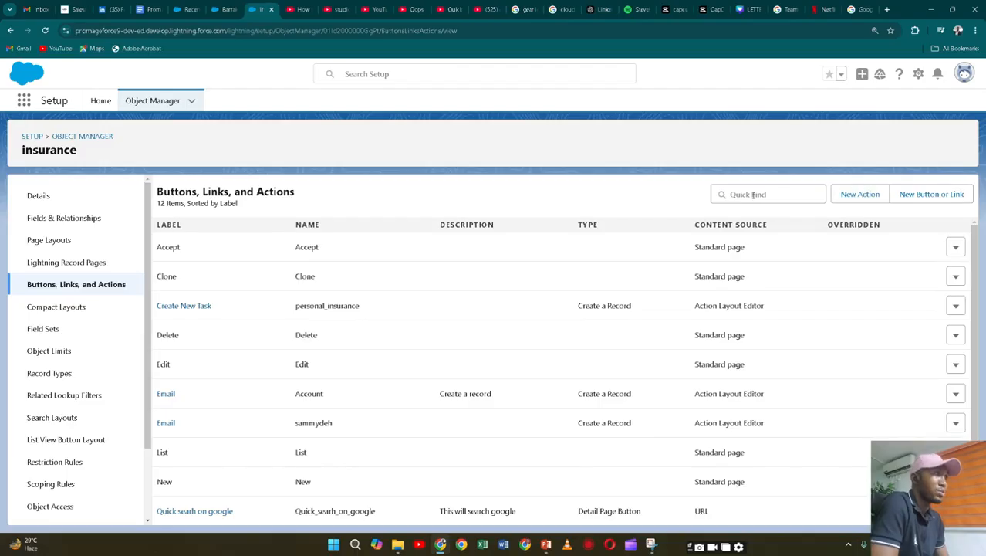
Find "glo" in the Setup home navigation and open the Global Actions page
click(100, 101)
click(82, 135)
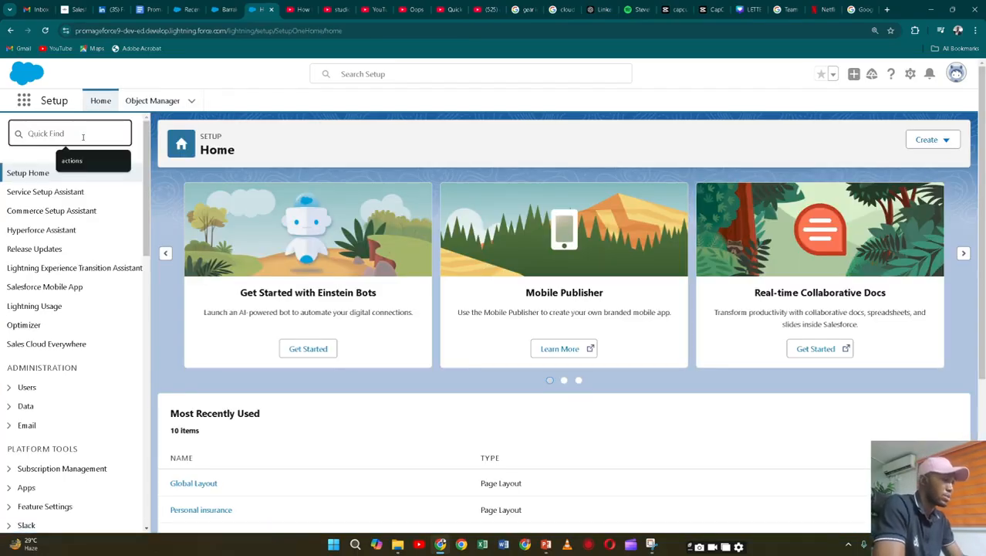
text(g)
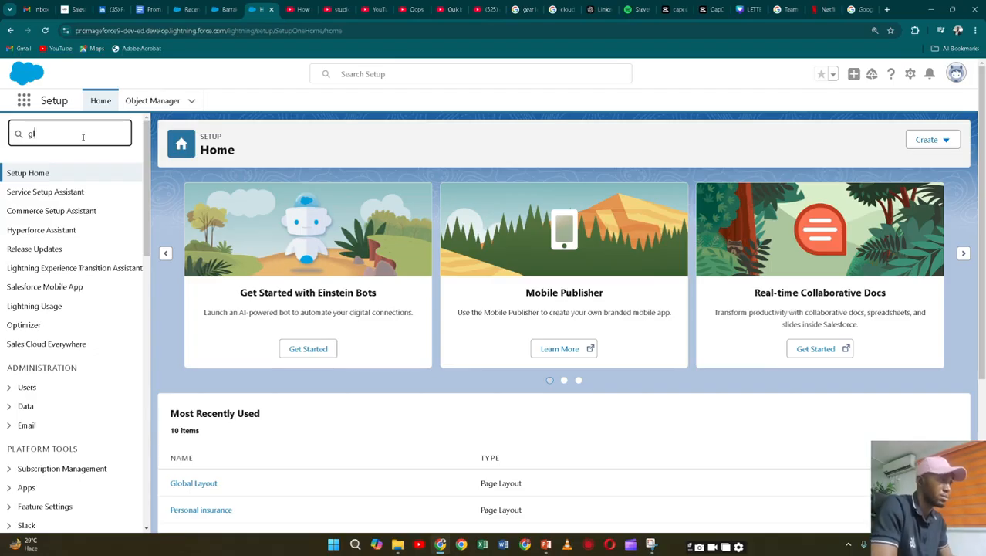
text(lo)
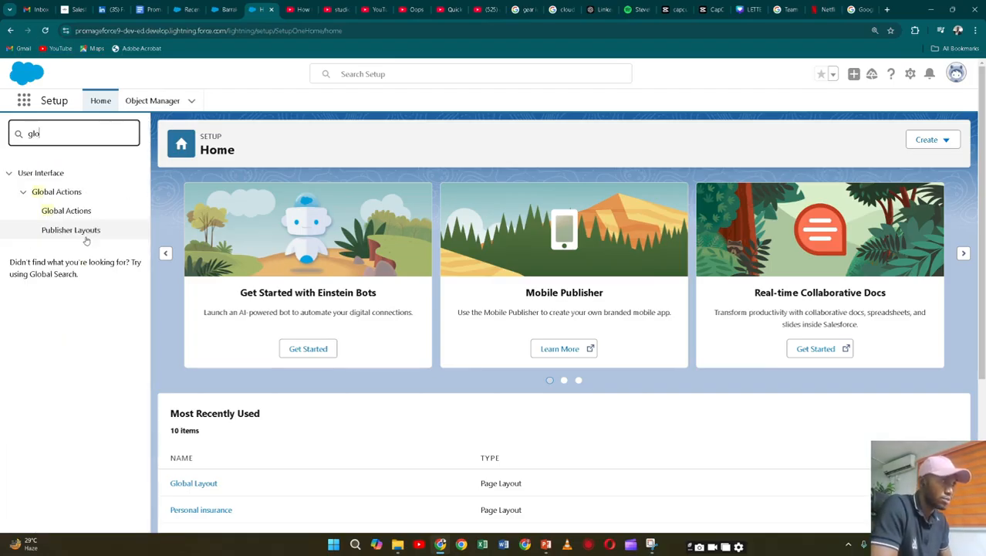
click(79, 216)
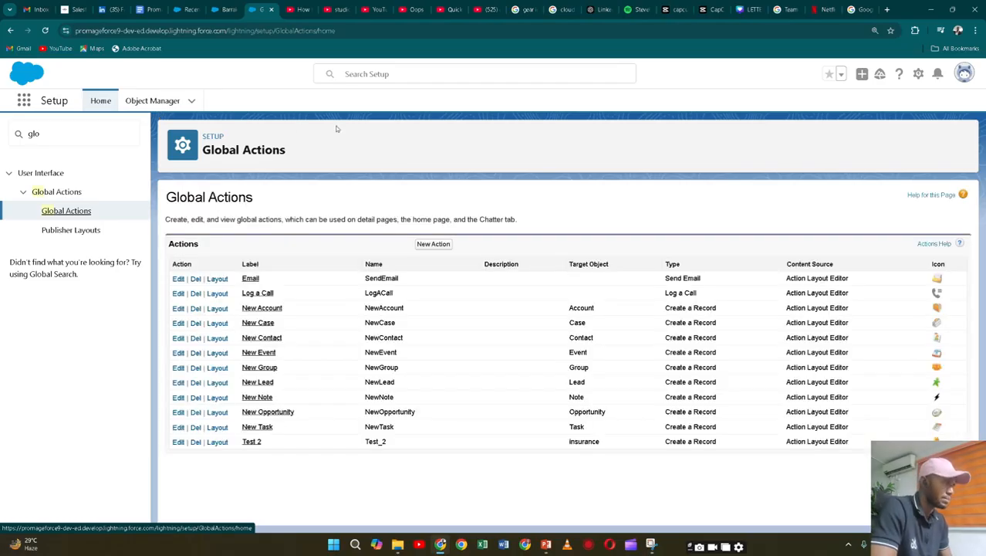
Create a Send Email global action labelled "Mail a new lead", named Mail_a_new_lead, with the description "Mail template for a new lead"
click(438, 245)
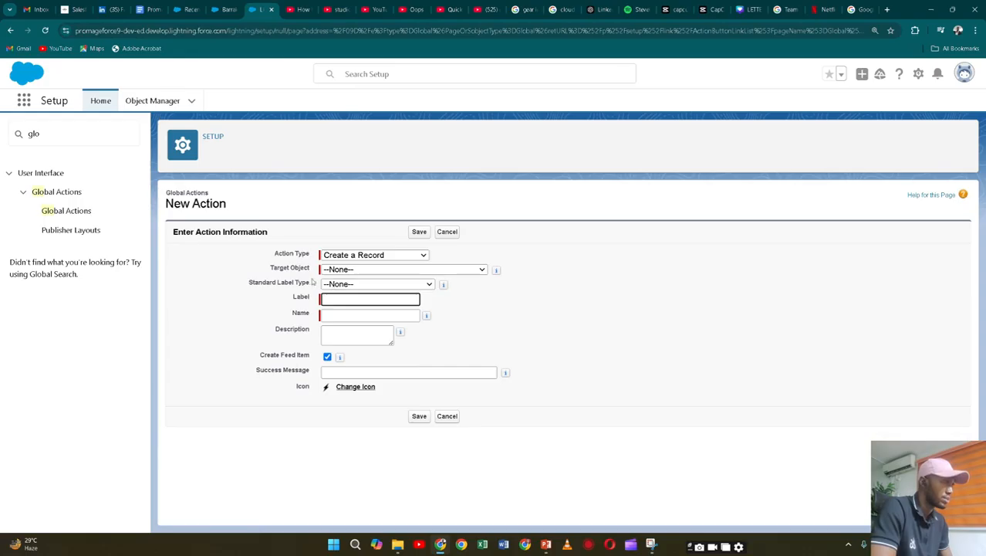
click(423, 257)
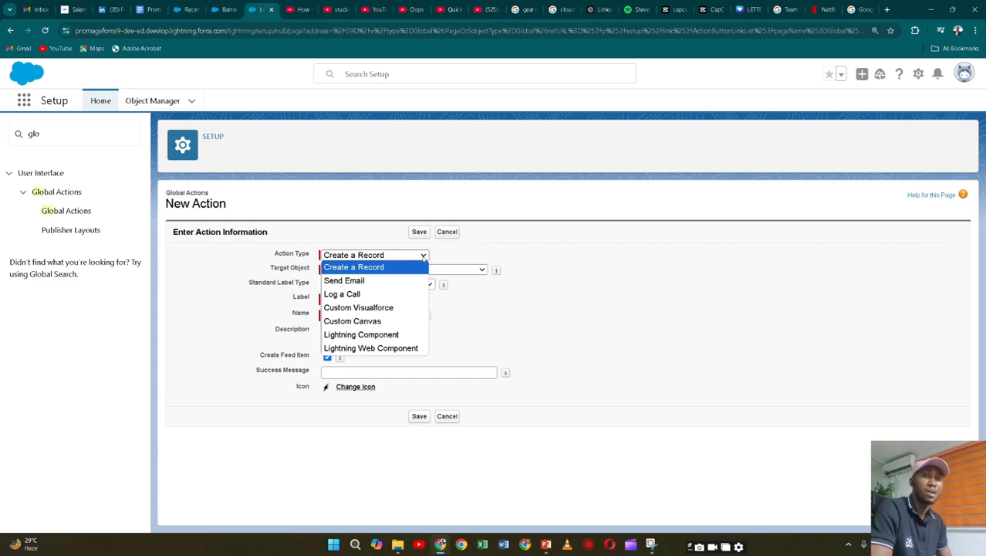
click(374, 280)
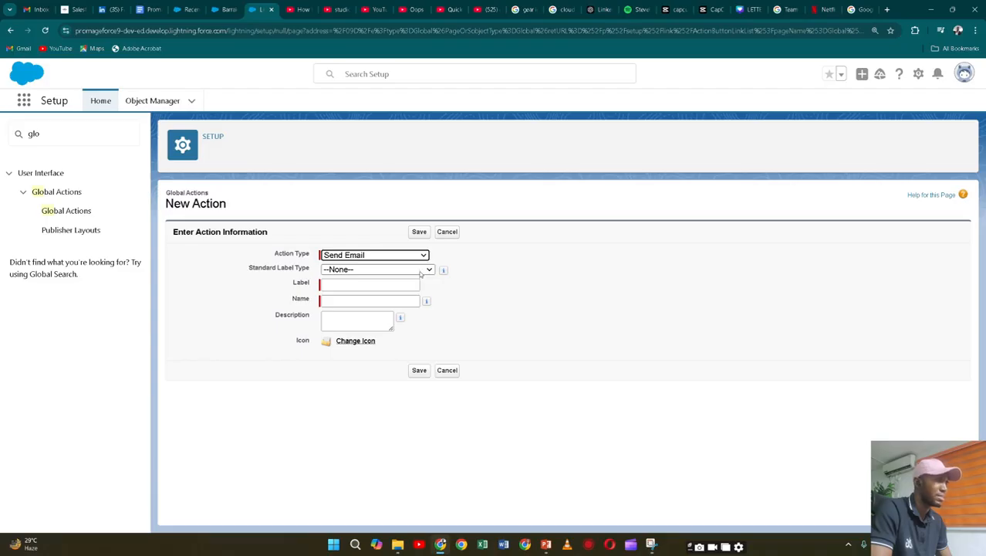
click(395, 285)
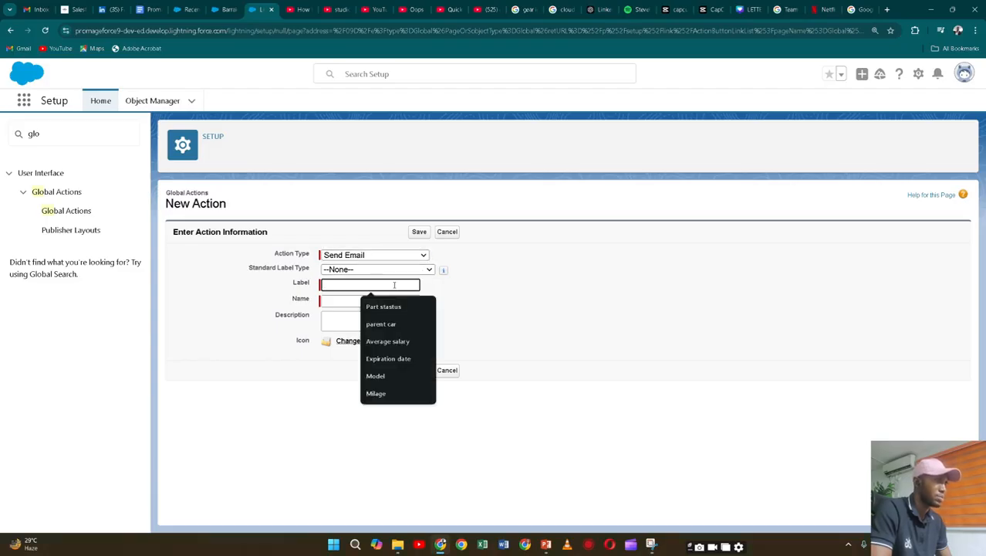
text(Mail)
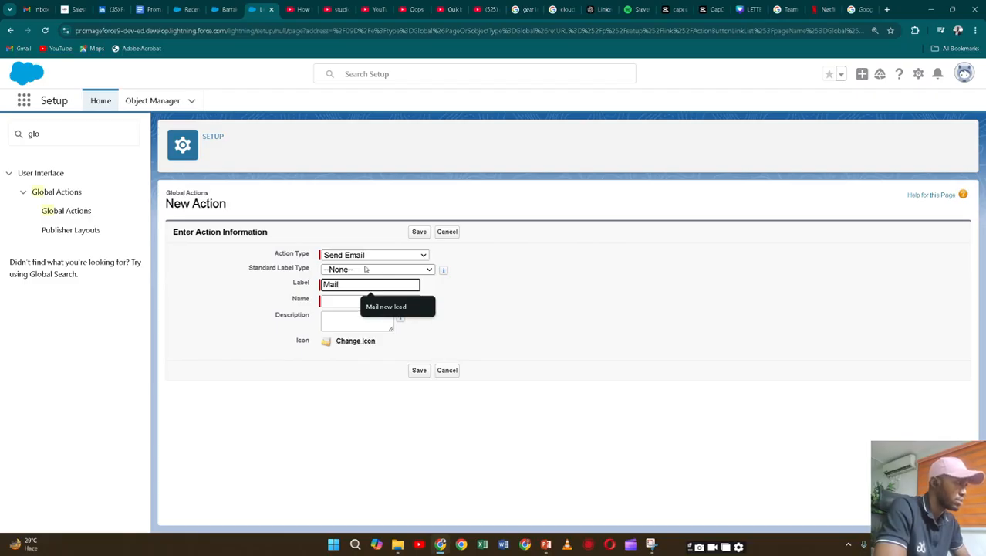
text( a new lead)
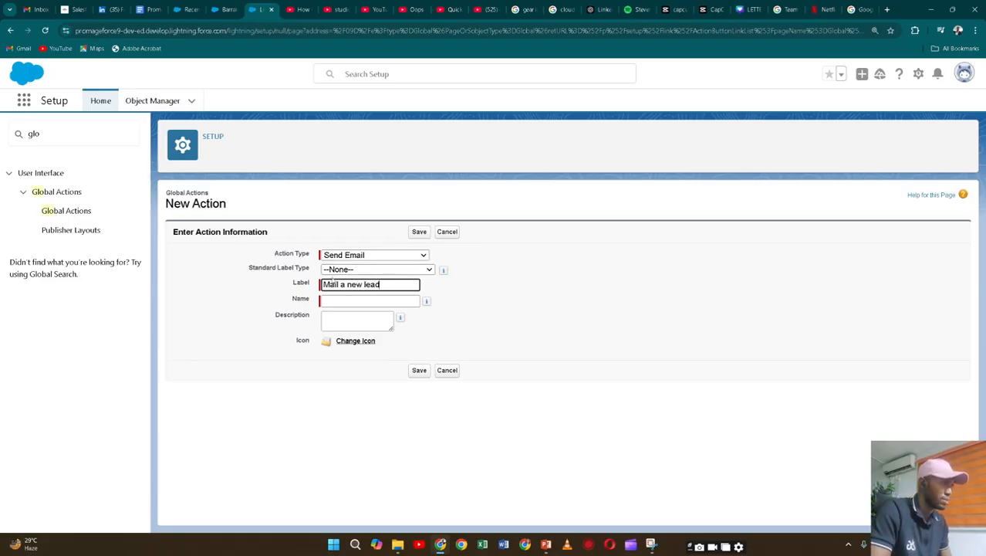
click(334, 301)
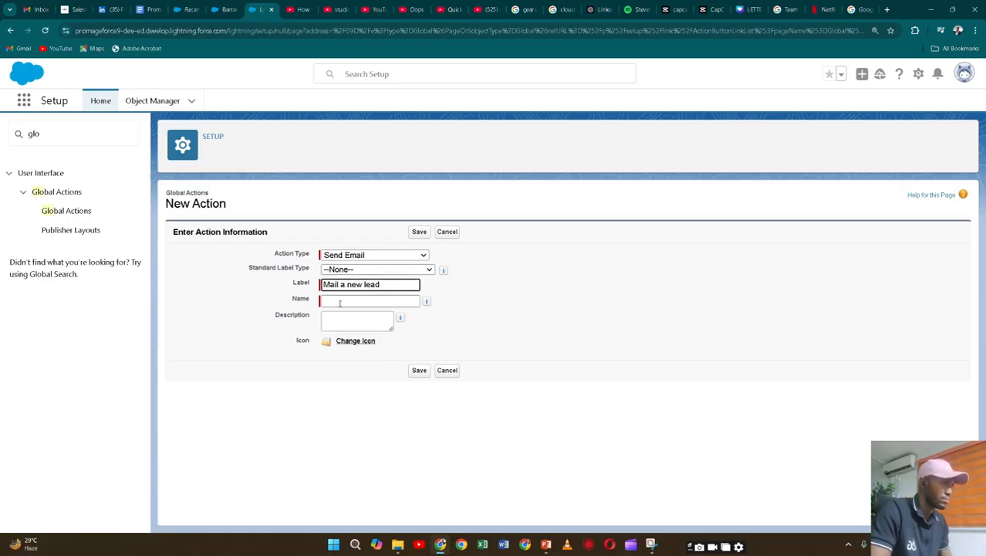
click(345, 320)
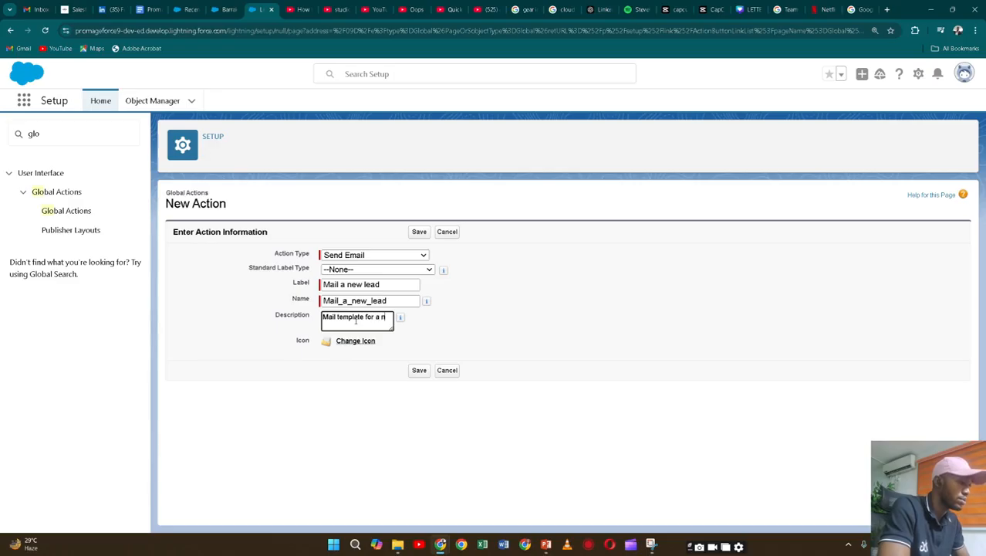
text(ew lead)
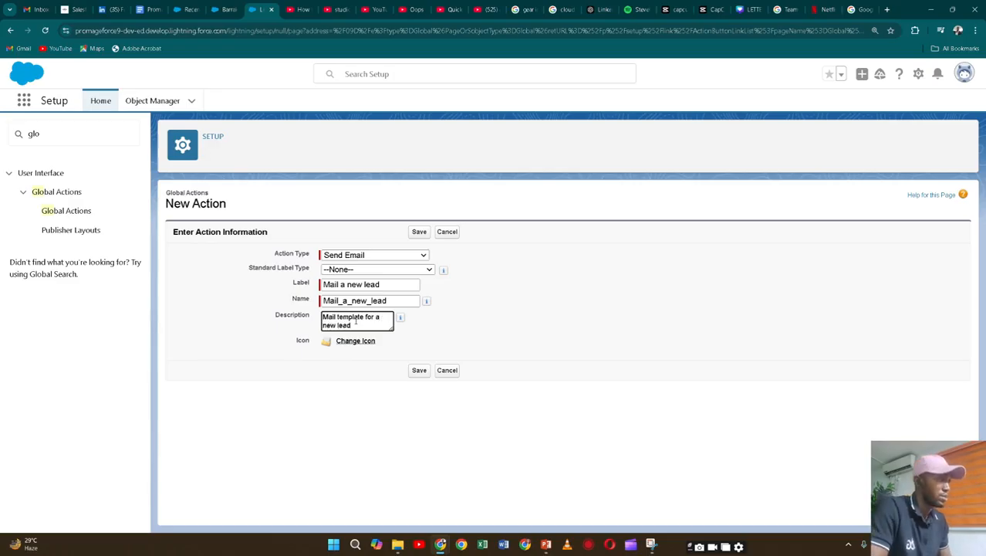
click(419, 369)
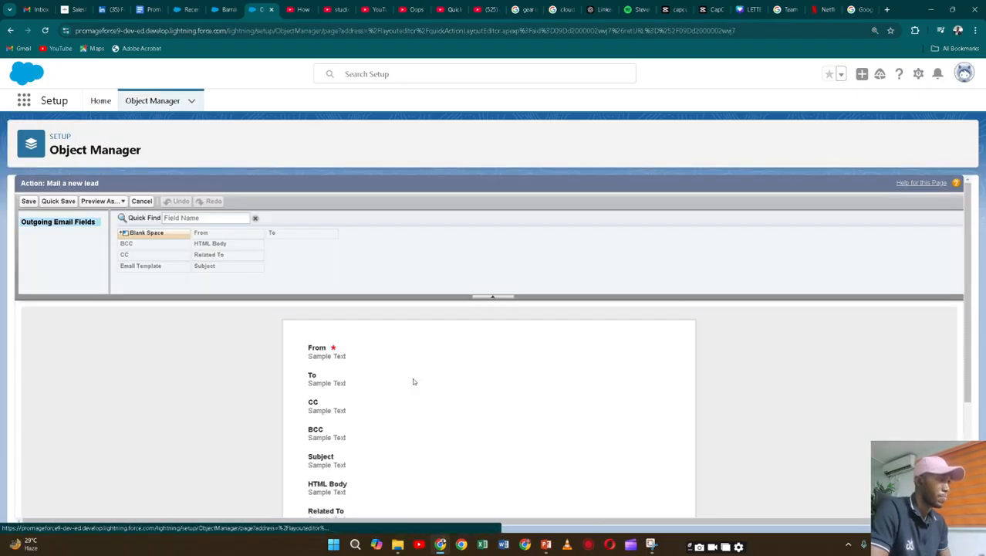
Remove From, To, CC, Email Template and Subject from the Mail a new lead action layout and save it
drag(302, 346, 192, 227)
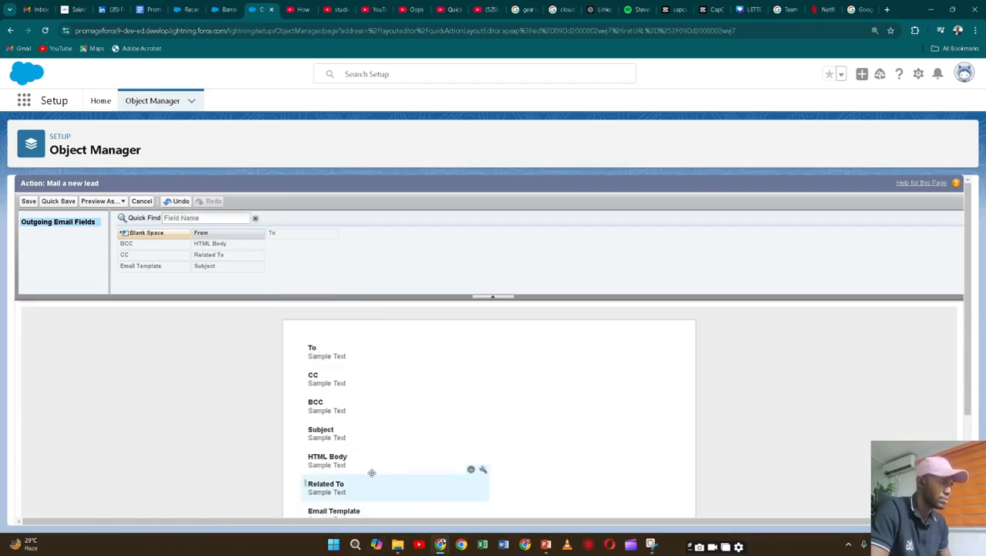
drag(345, 366, 177, 257)
drag(324, 348, 254, 249)
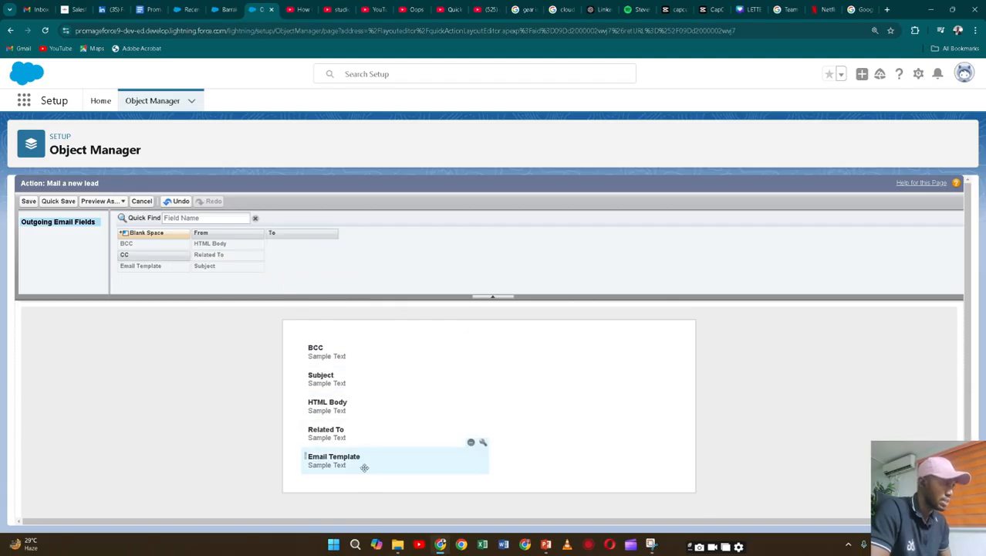
drag(363, 466, 266, 258)
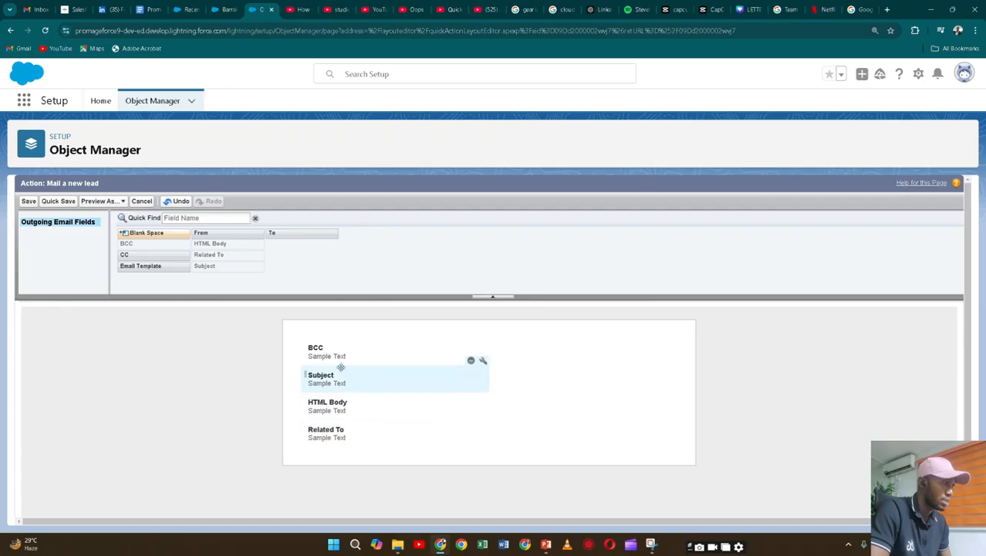
click(340, 375)
drag(340, 375, 253, 266)
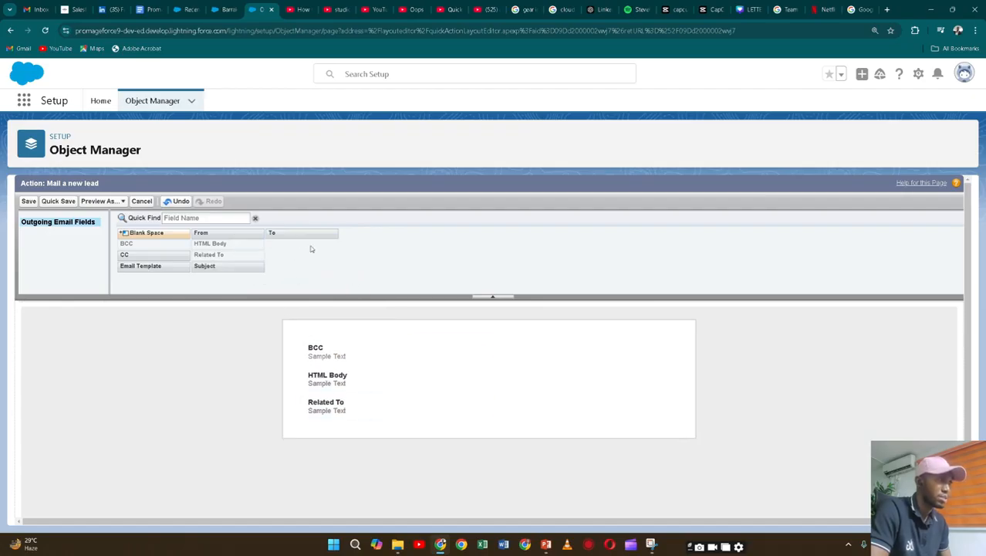
click(33, 202)
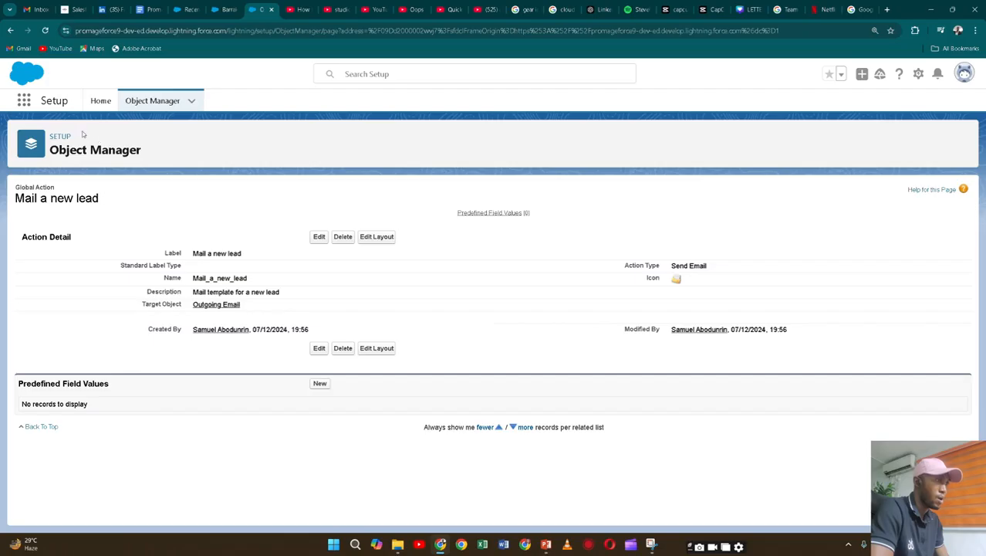
Check the Global Actions list and the header's global actions menu, and open the Global Layout publisher layout for editing
click(103, 101)
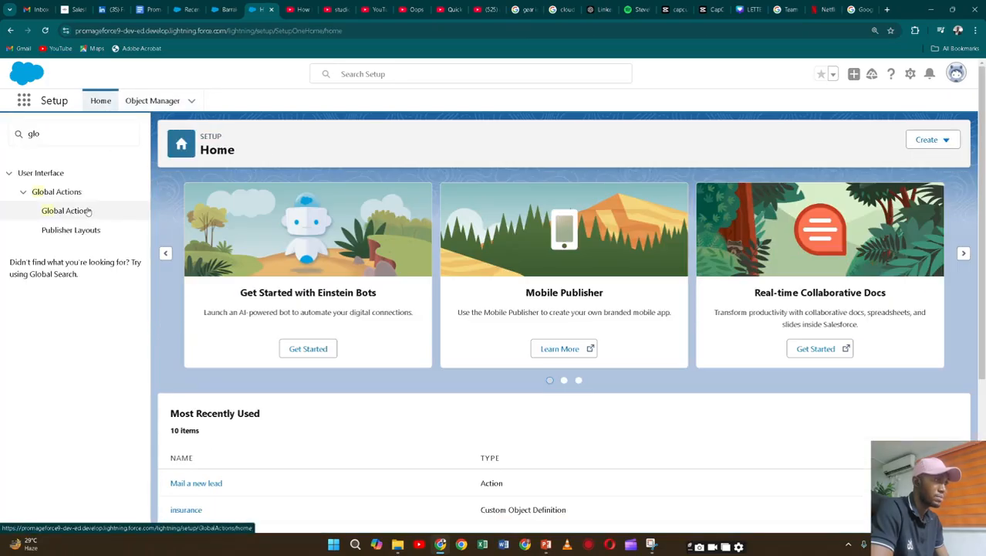
click(88, 211)
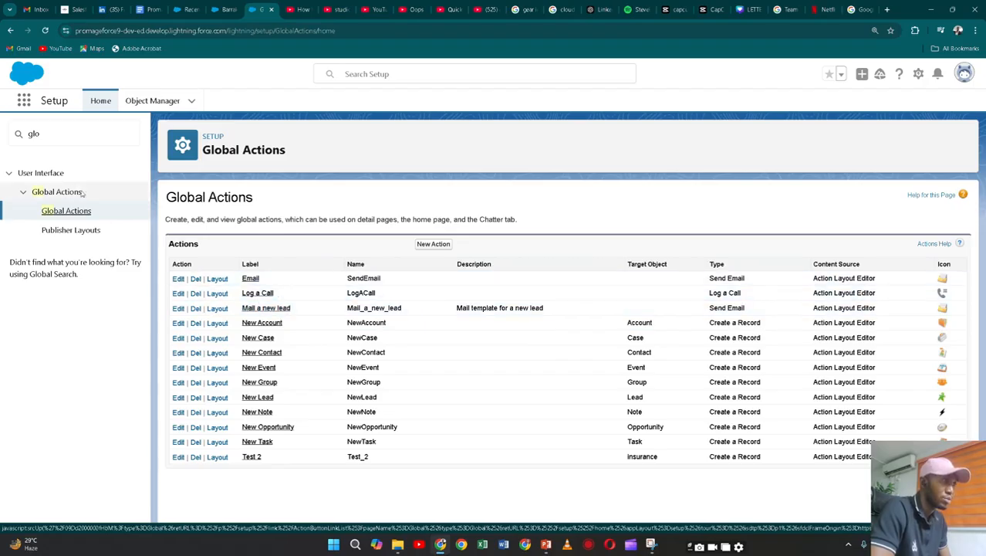
click(68, 230)
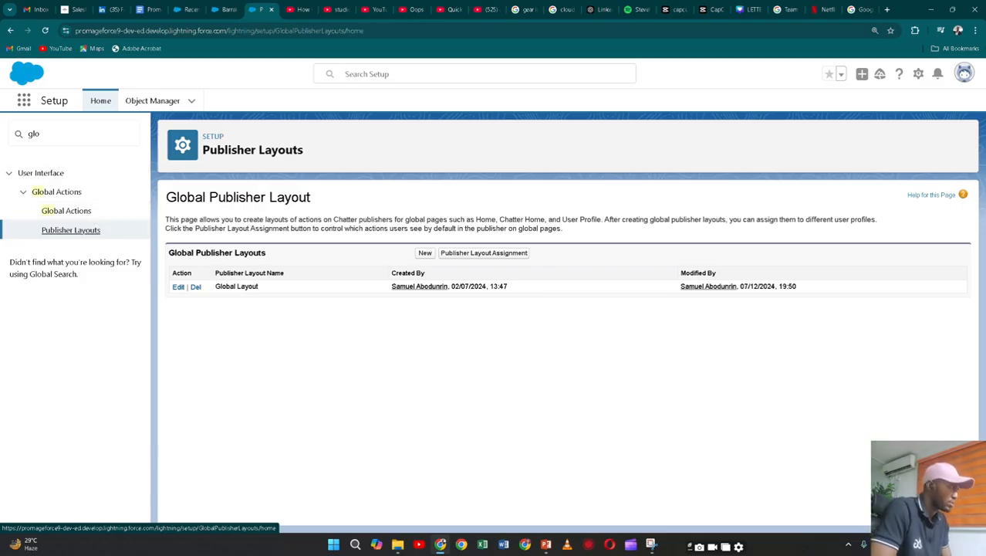
click(862, 73)
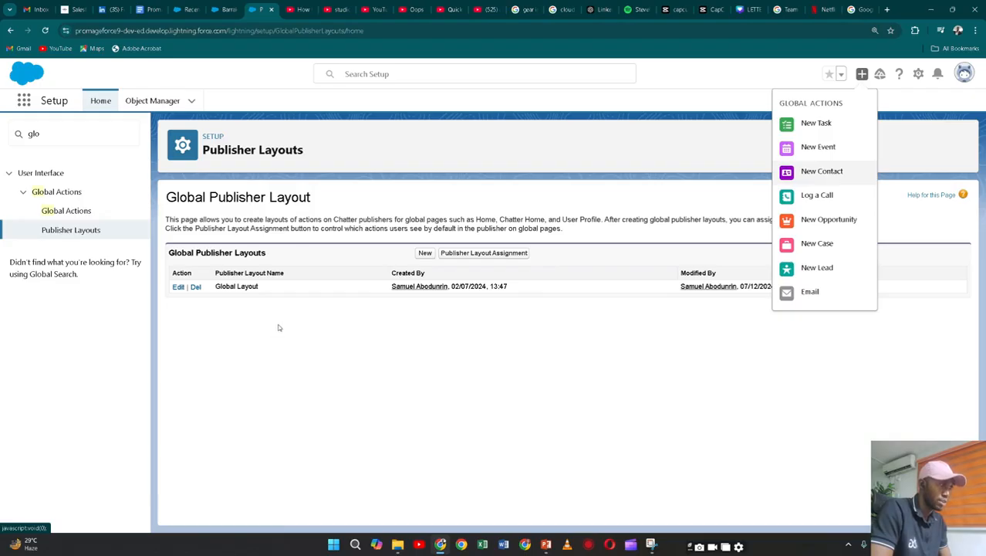
click(201, 308)
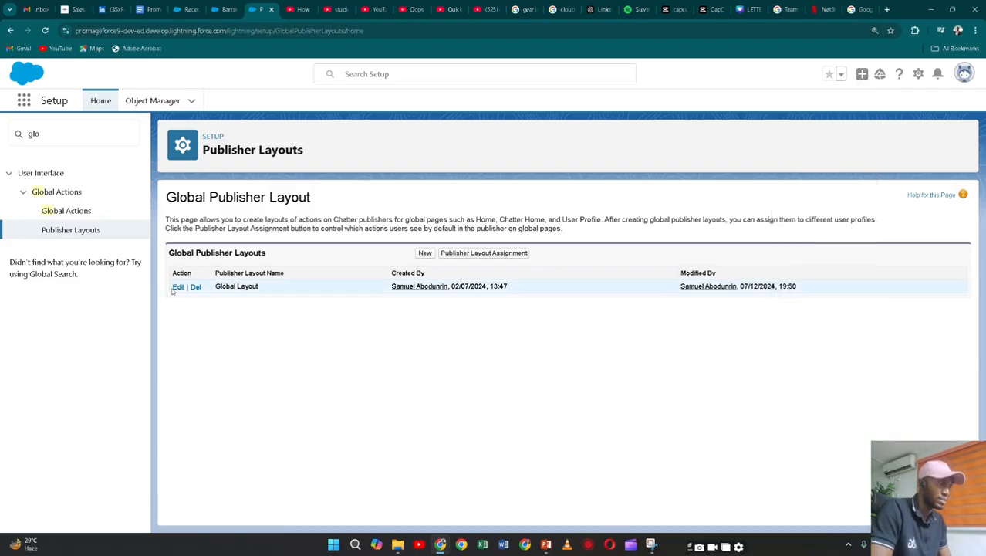
click(176, 287)
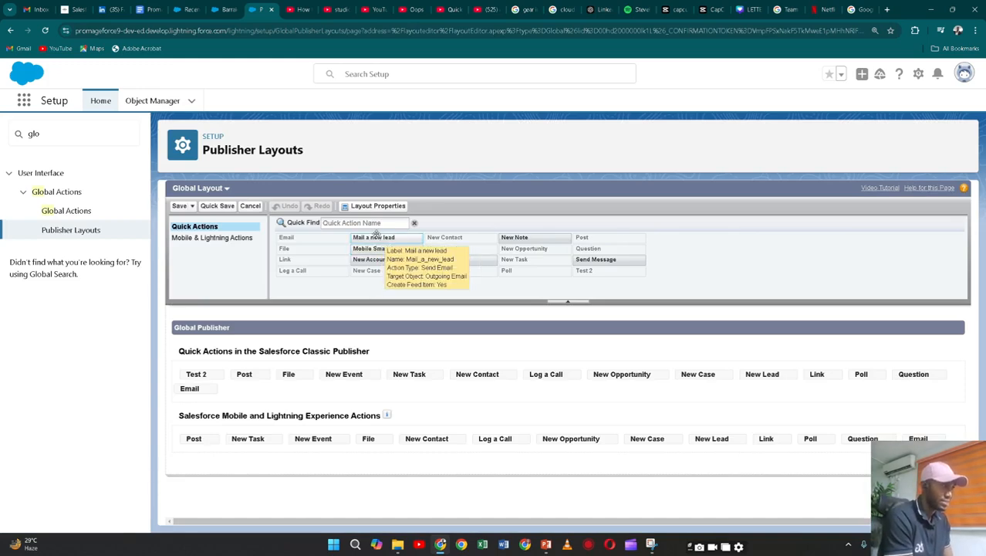
Add the Mail a new lead action to the end of the Quick Actions in the Salesforce Classic Publisher
drag(380, 247, 447, 389)
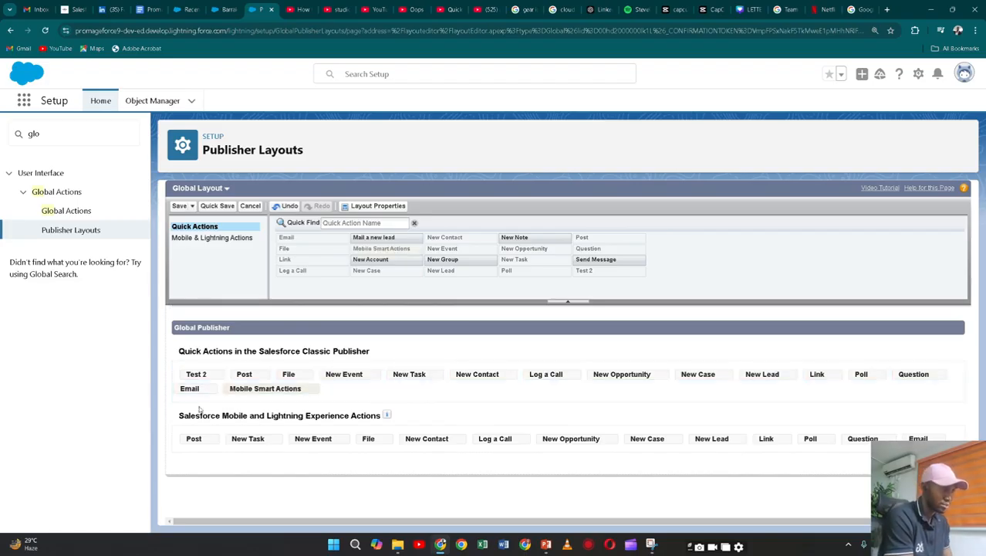
drag(246, 390, 324, 278)
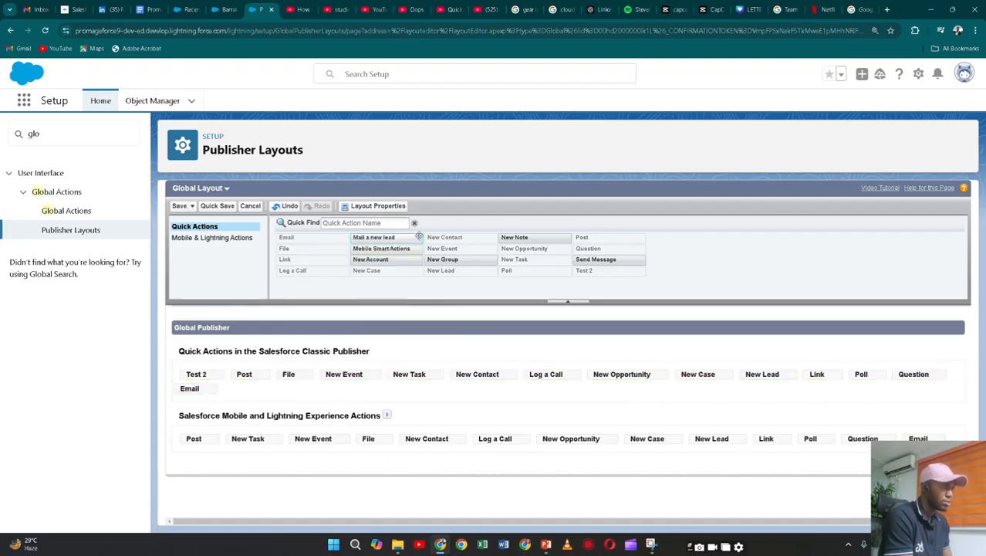
drag(405, 237, 333, 386)
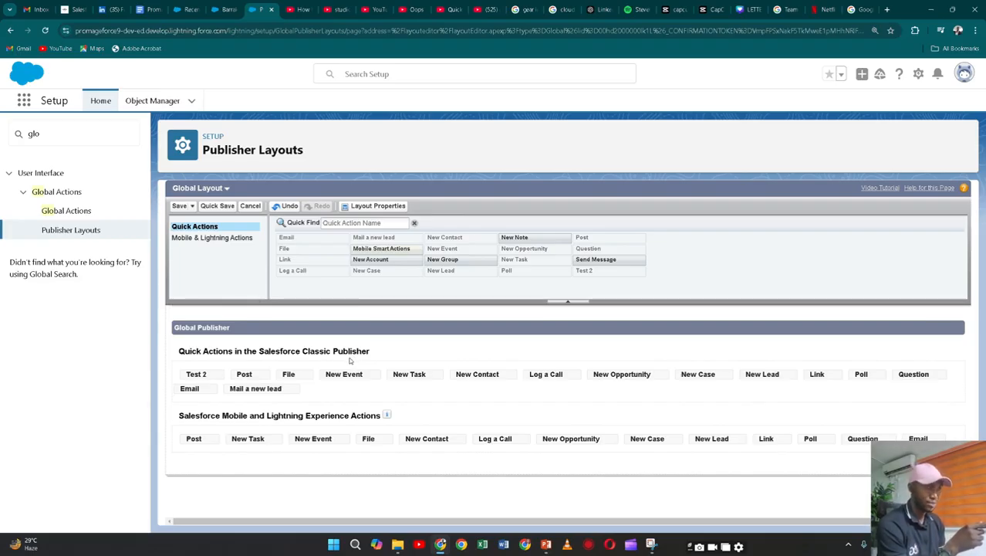
Place Mail a new lead first in the Salesforce Mobile and Lightning Experience Actions and save the Global Layout
click(217, 243)
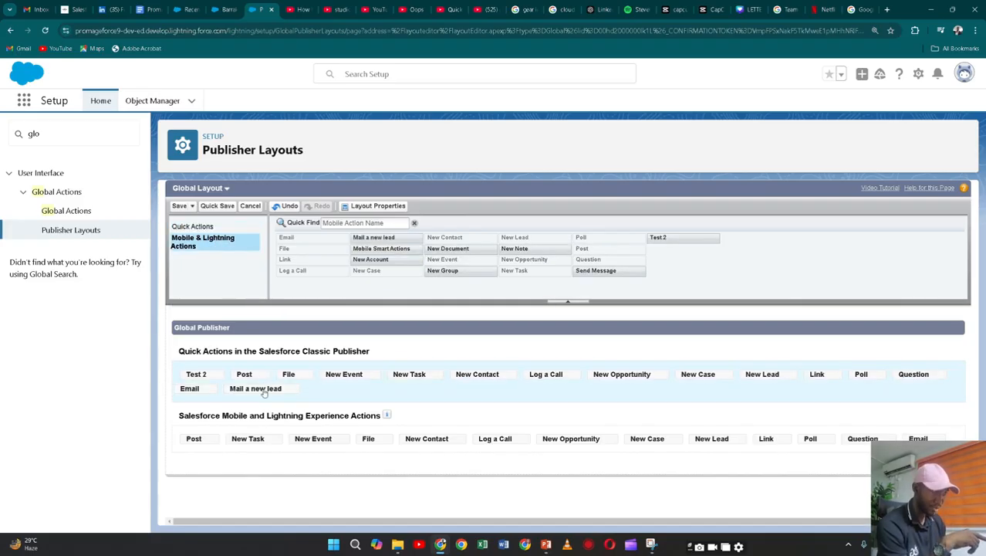
drag(262, 388, 500, 307)
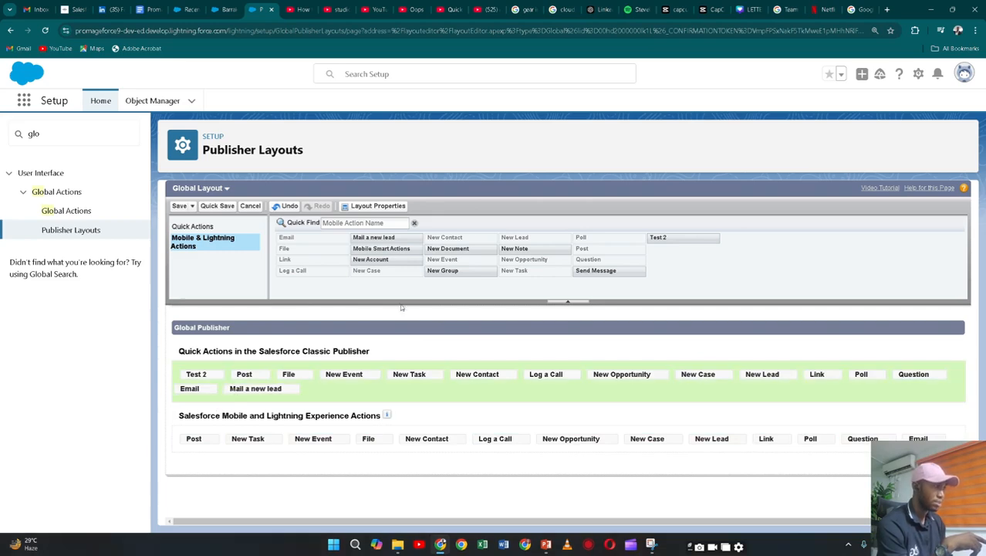
drag(402, 238, 184, 440)
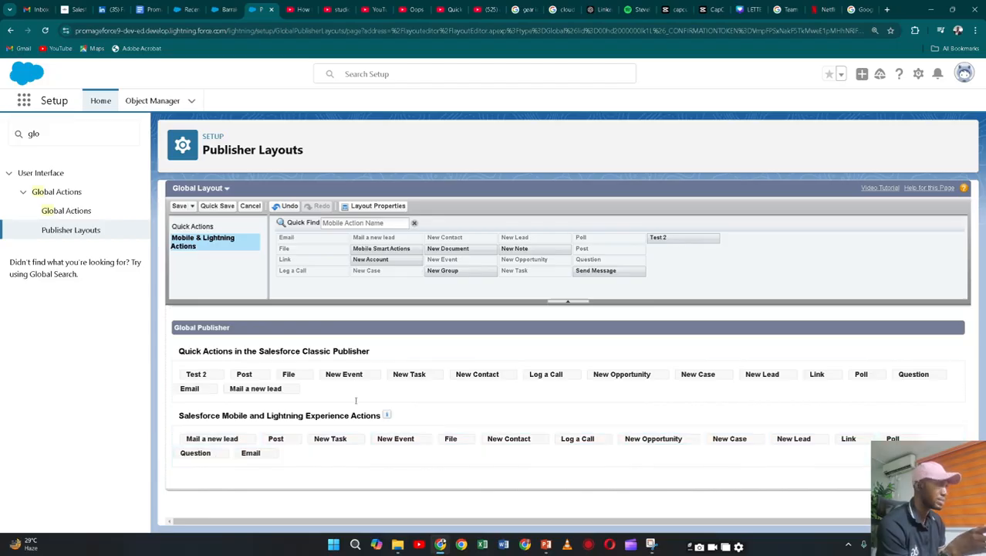
click(862, 74)
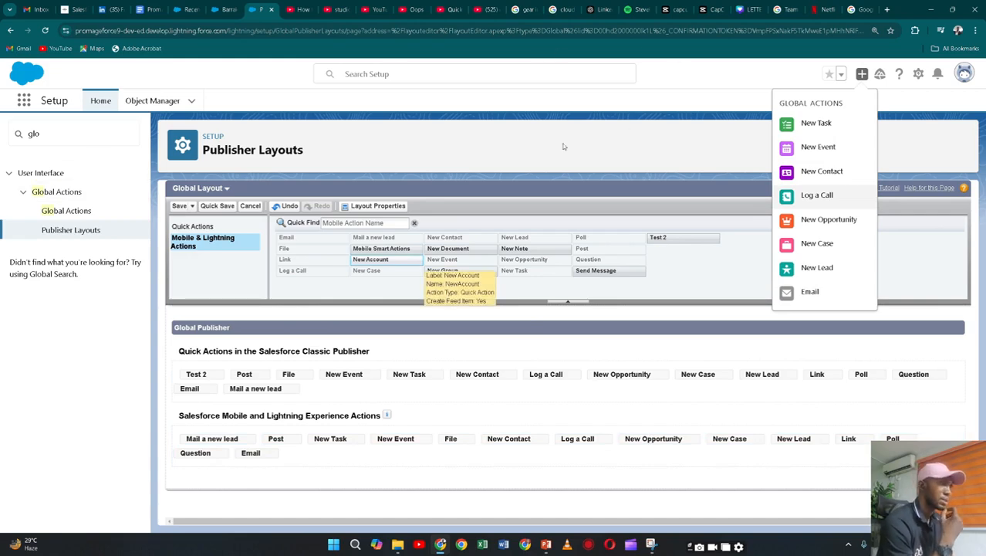
click(178, 206)
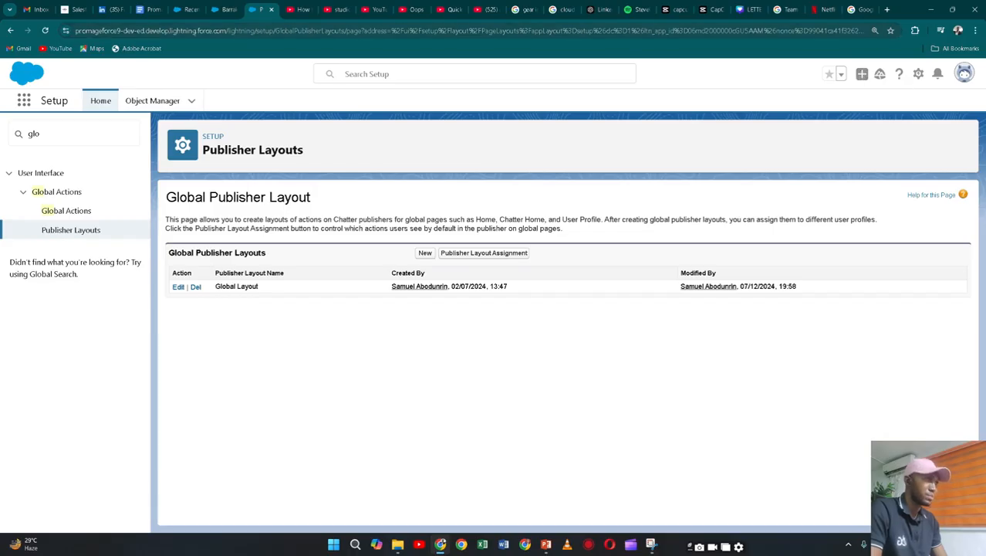
Reload the Publisher Layouts page and view the publisher layout assignments for the user profiles
click(46, 32)
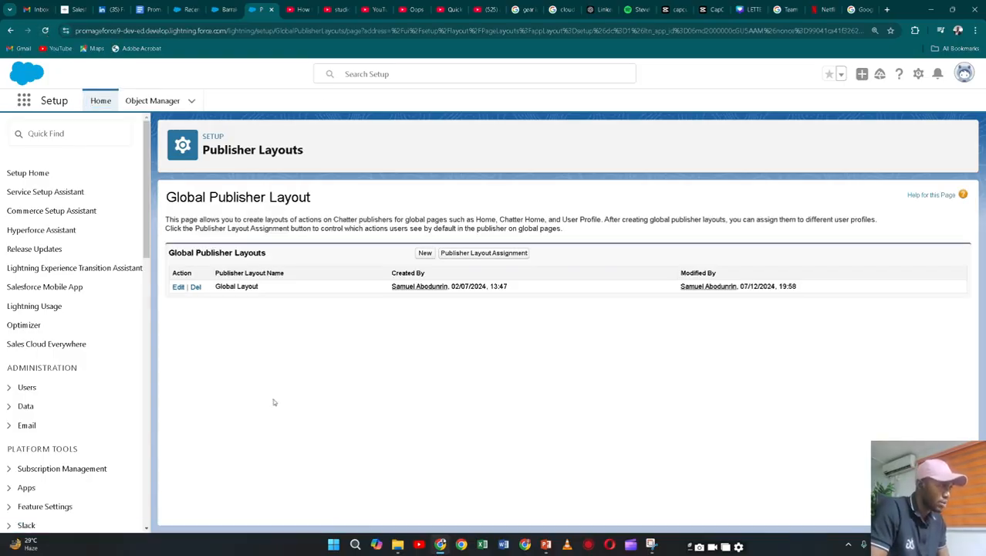
click(508, 255)
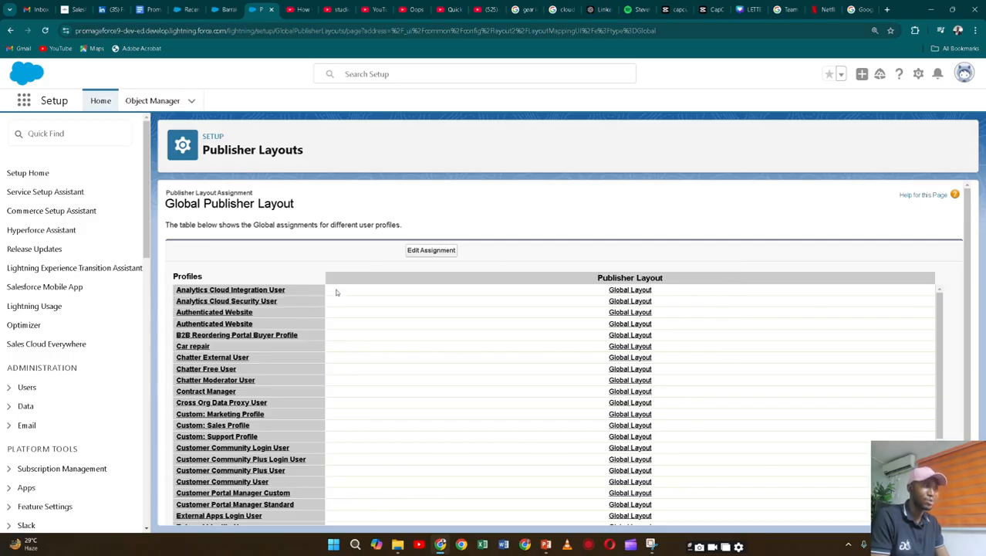
Review the publisher layout assignments for all user profiles and open the Mail a new lead global action
scroll(335, 294, down, 3)
scroll(301, 332, up, 3)
scroll(301, 332, down, 3)
scroll(301, 332, up, 3)
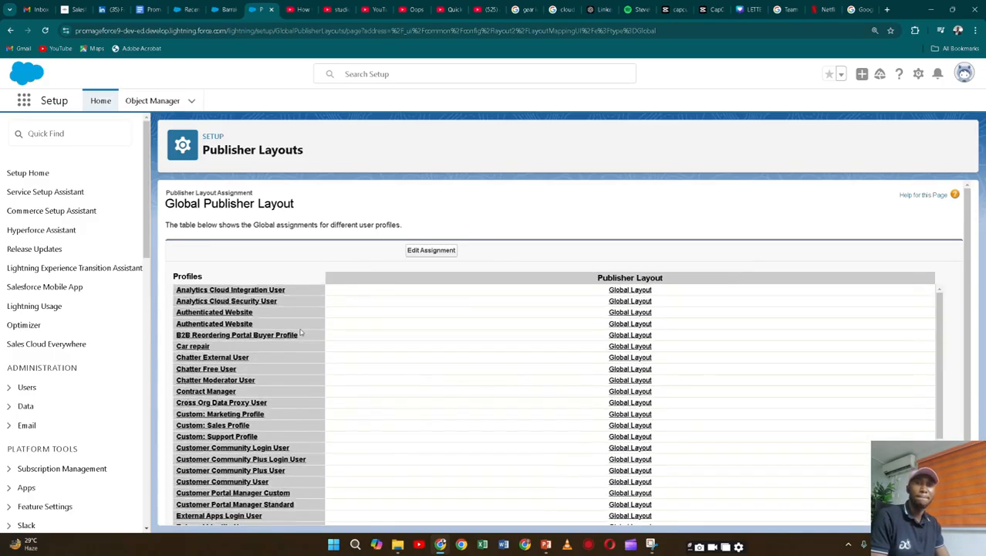
scroll(301, 332, down, 4)
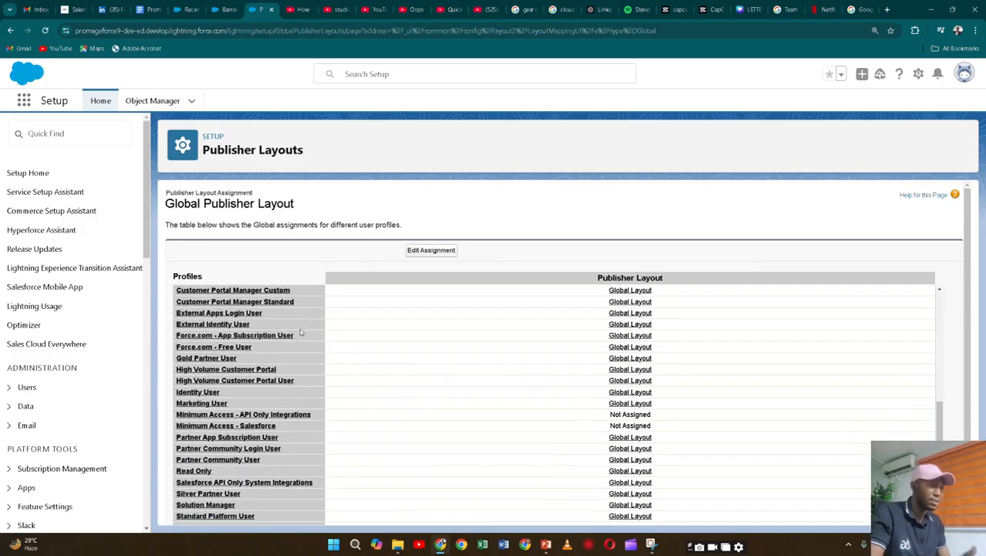
scroll(301, 332, up, 4)
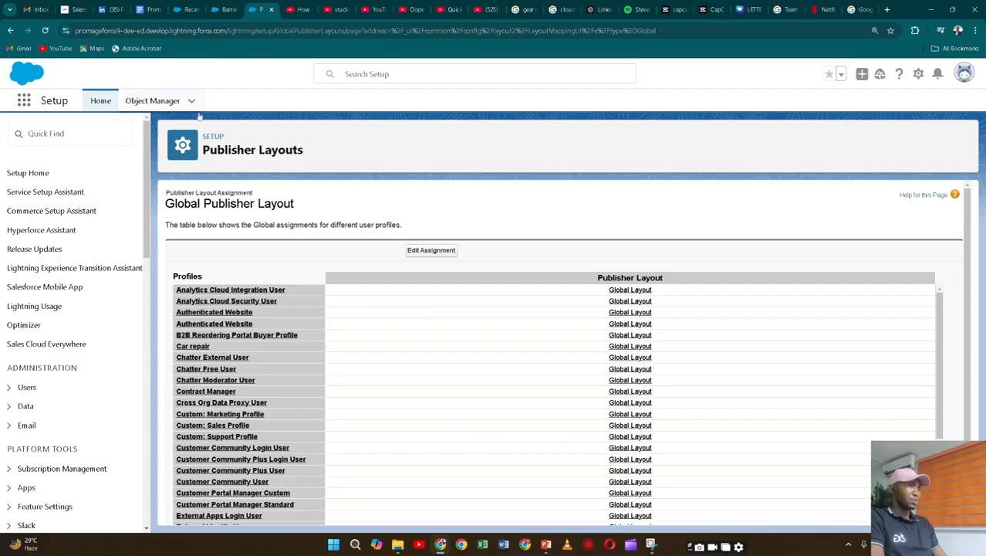
click(862, 74)
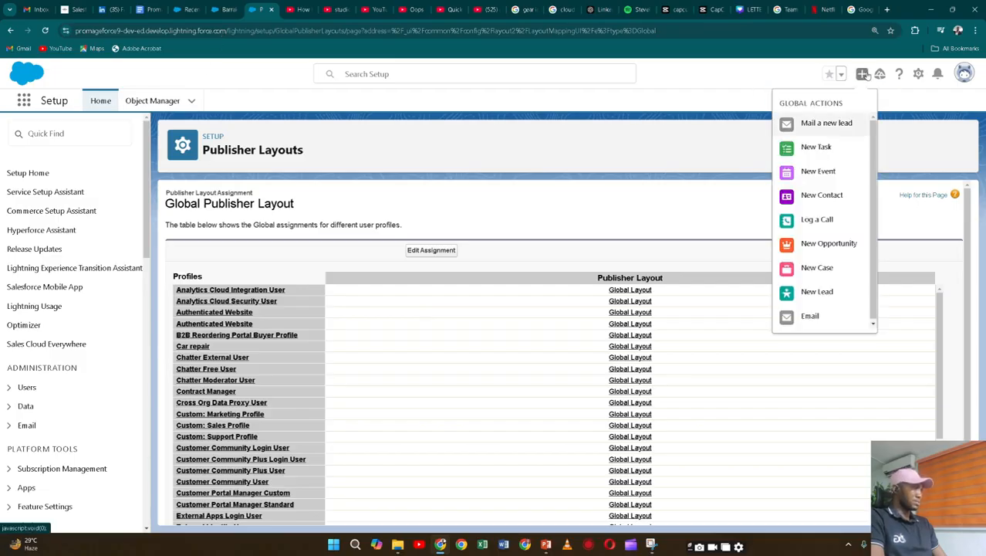
click(810, 122)
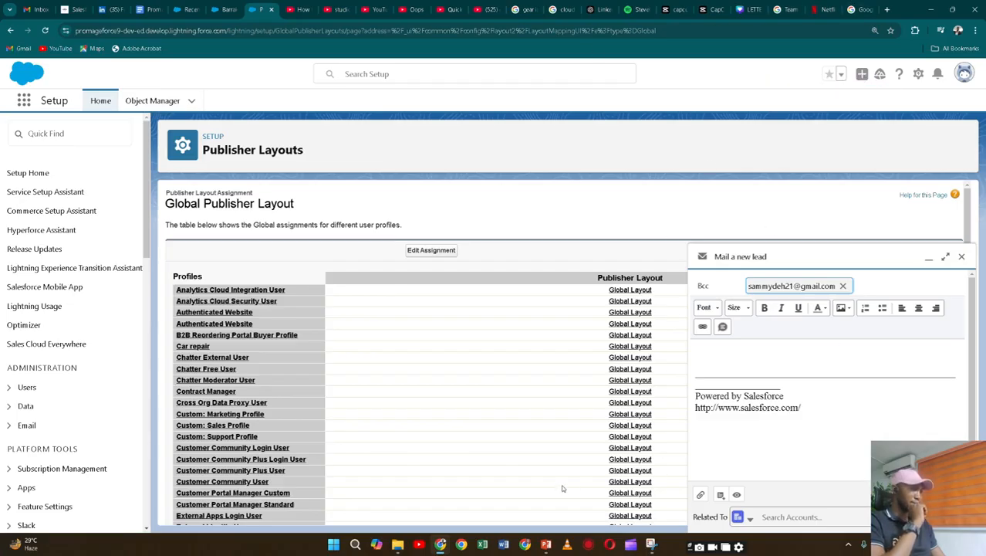
Switch to the PowerPoint presentation and show the Lightning Record Pages slide
click(545, 544)
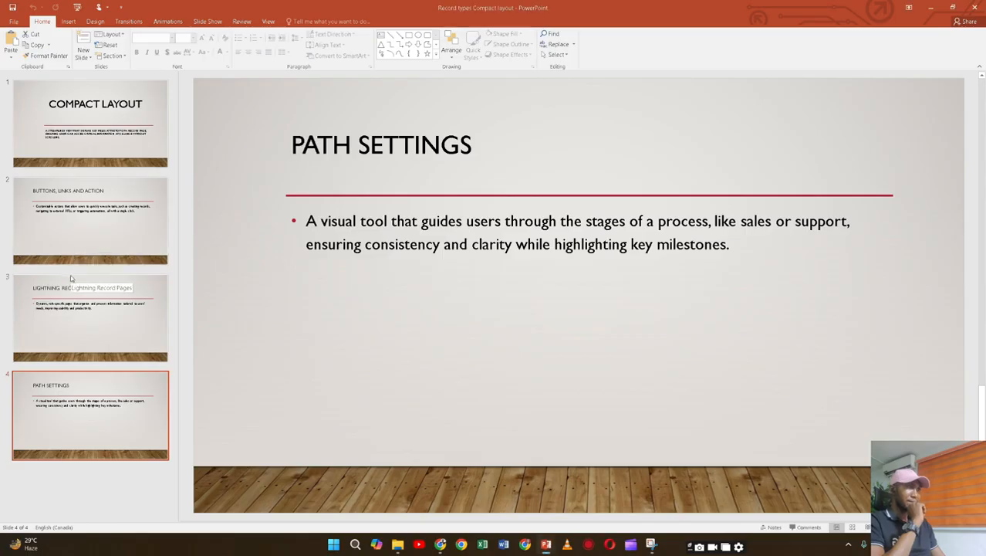
click(89, 317)
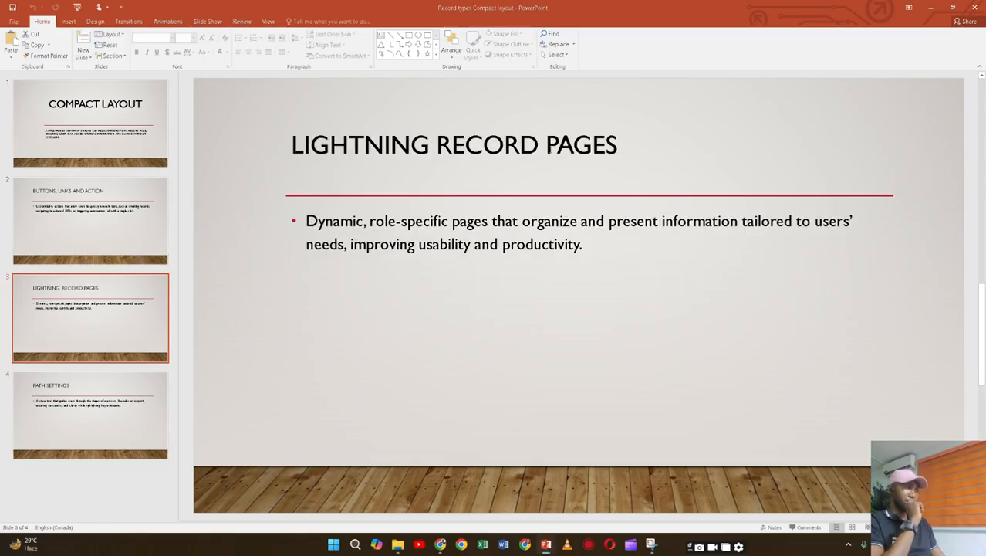
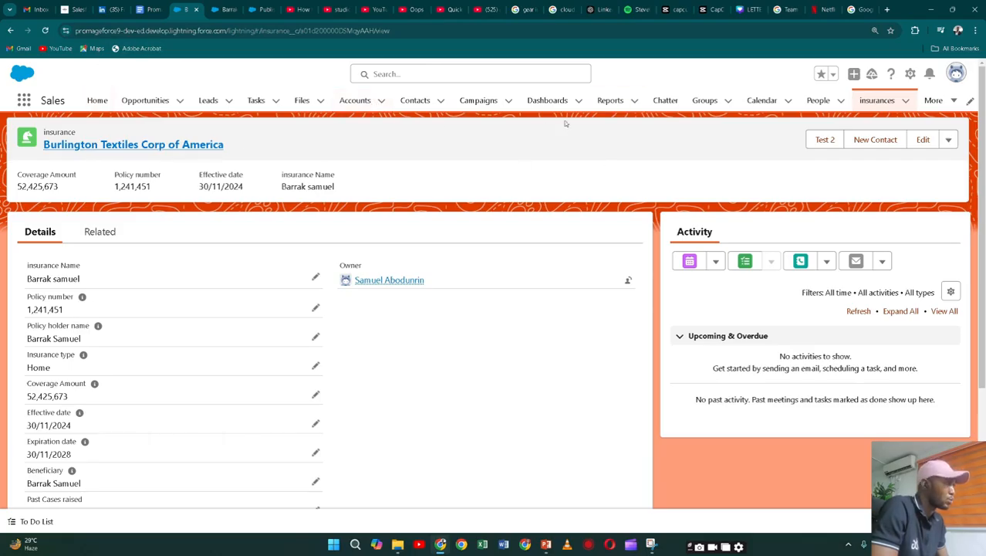
Open the Burlington Textiles Corp of America record from the recently viewed insurances and open its page for editing in Lightning App Builder
click(886, 106)
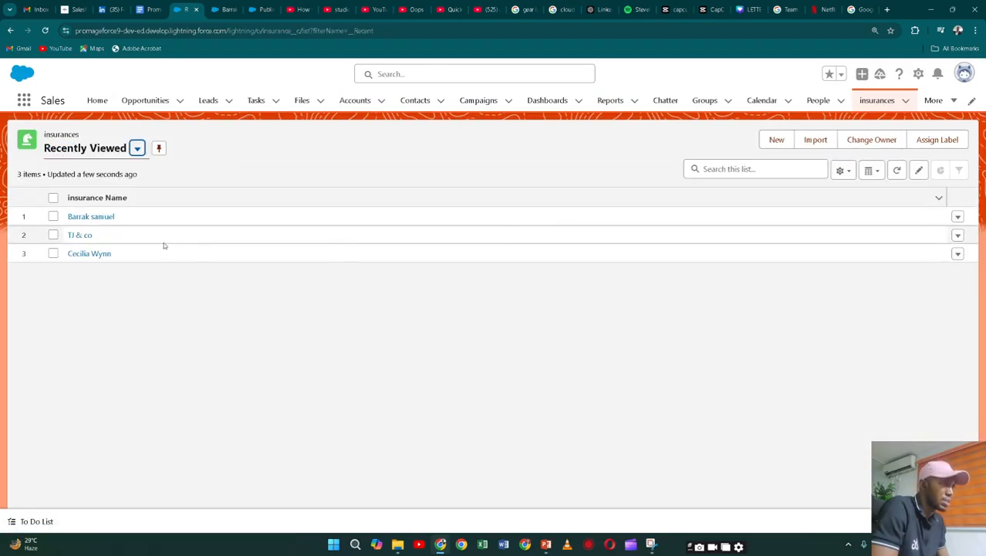
click(95, 217)
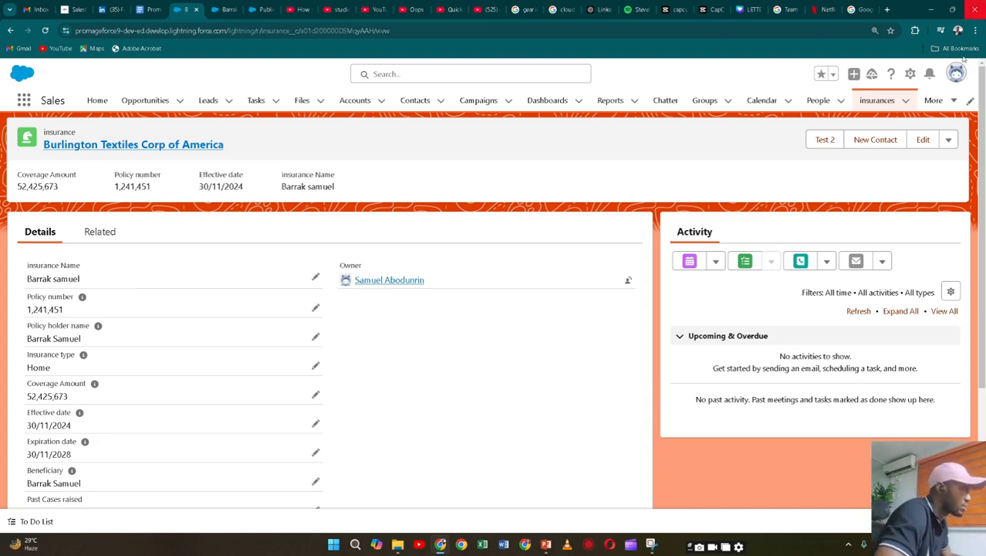
click(909, 74)
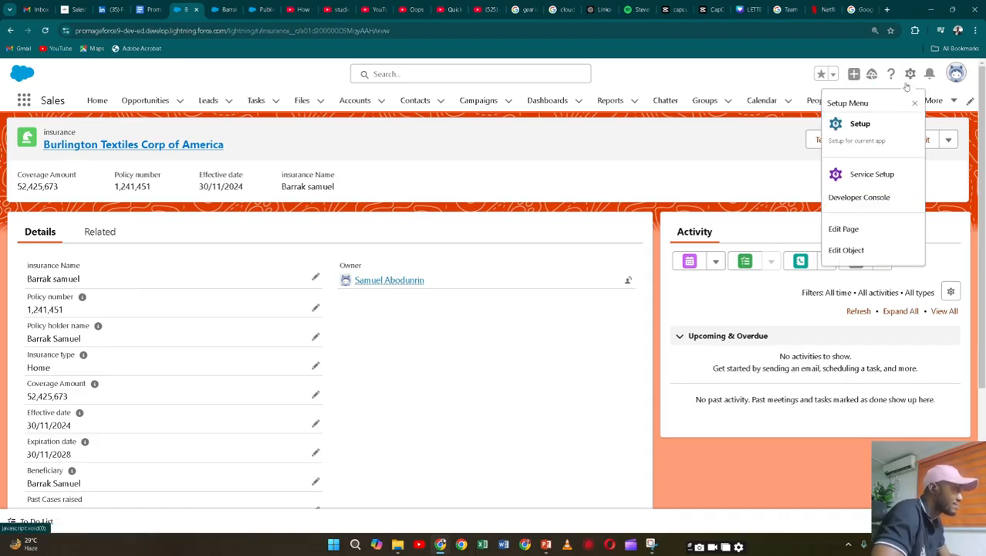
click(838, 229)
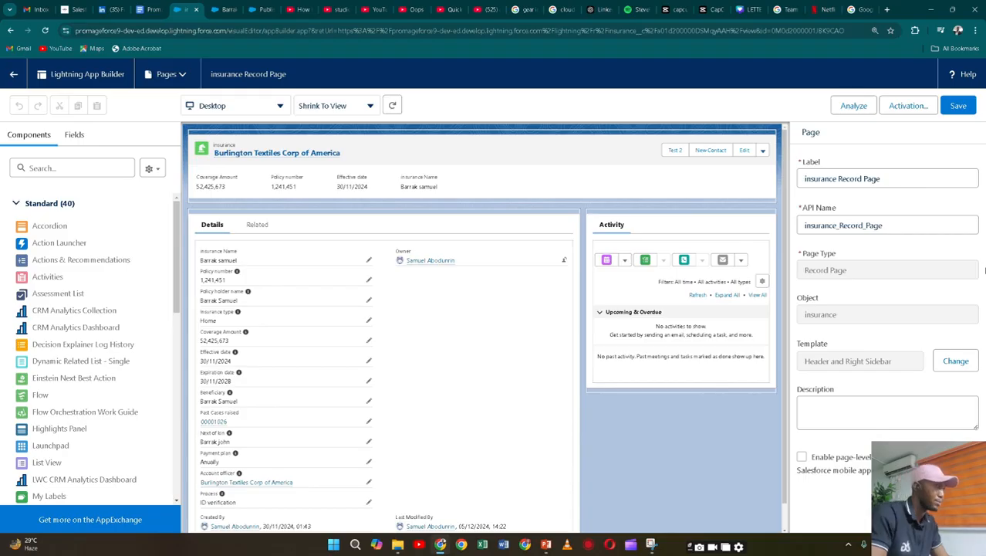
Select the Highlights Panel on the insurance Record Page and review its properties
click(759, 143)
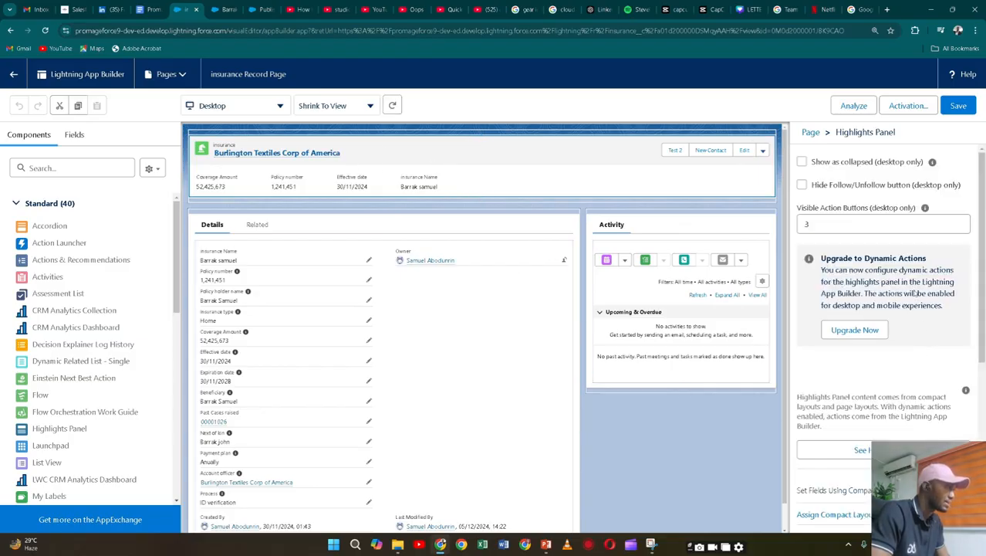
scroll(888, 252, down, 5)
scroll(879, 266, up, 1)
scroll(879, 266, down, 2)
scroll(849, 262, up, 6)
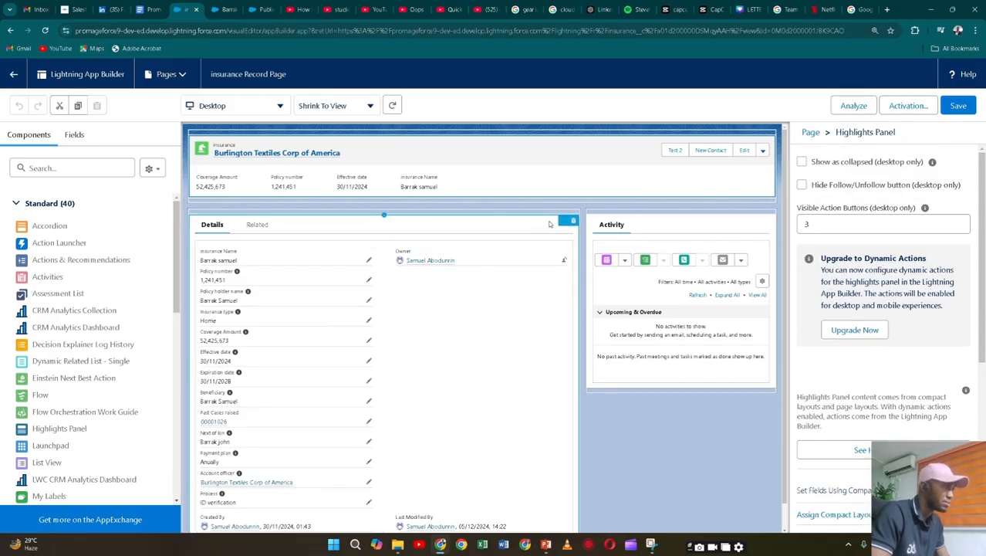
Reorder the main Tabs component so that the Details tab comes after Related
click(562, 220)
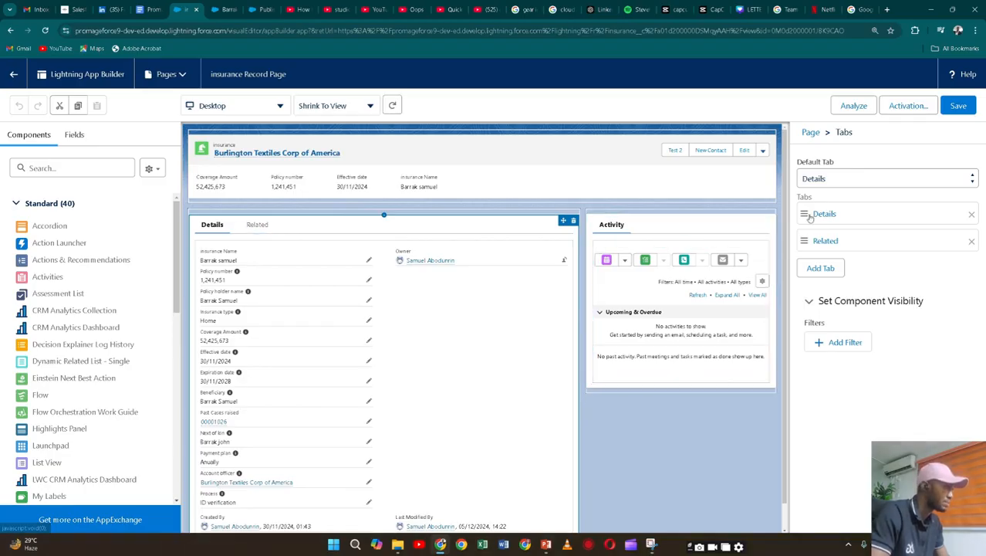
drag(808, 216, 794, 242)
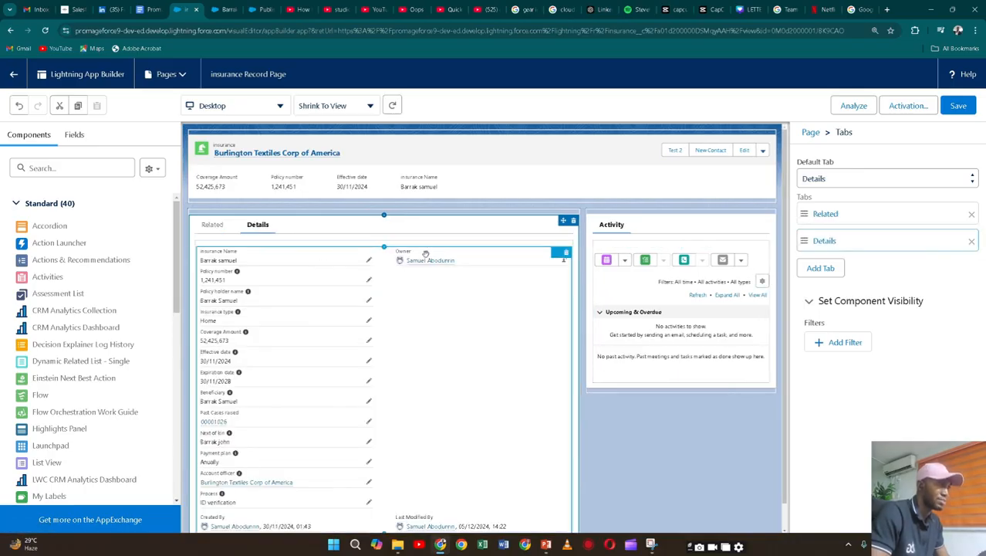
Add a third tab to the main Tabs component and set its label to ACCOUNT DETAILS
click(816, 269)
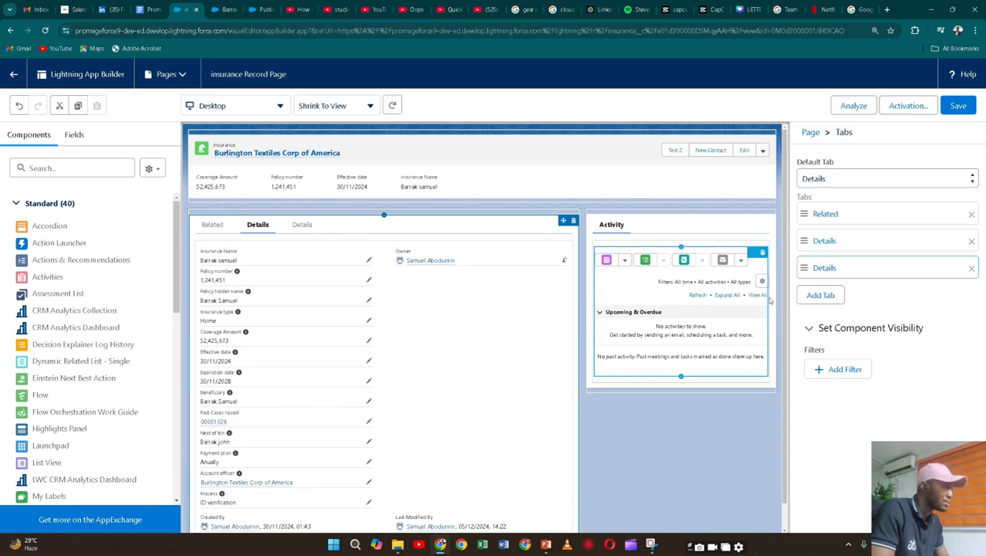
click(824, 269)
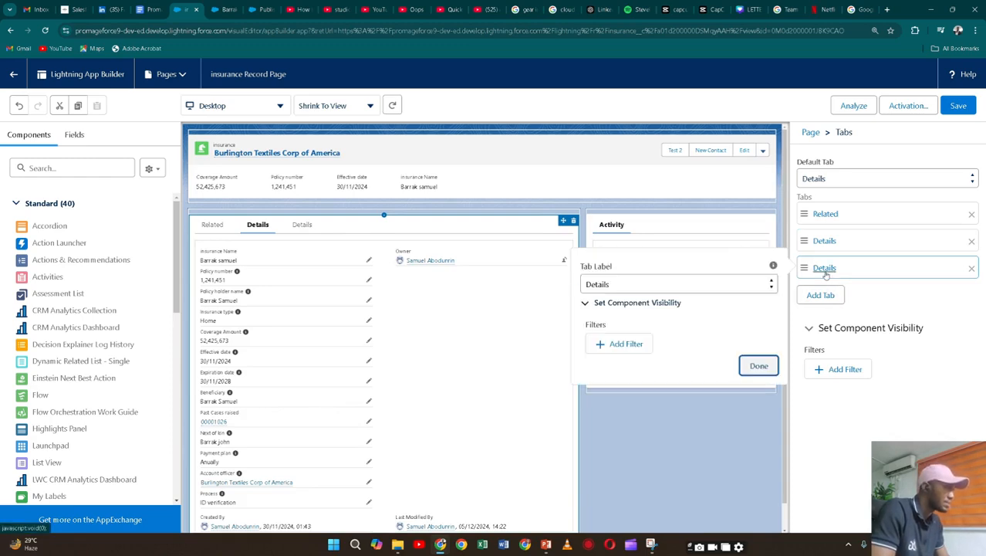
click(769, 287)
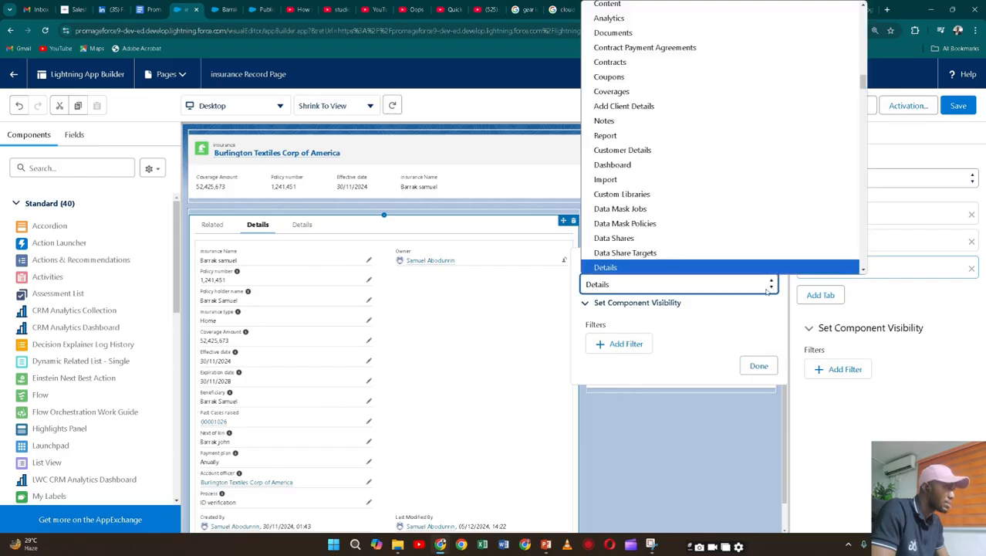
scroll(679, 68, up, 10)
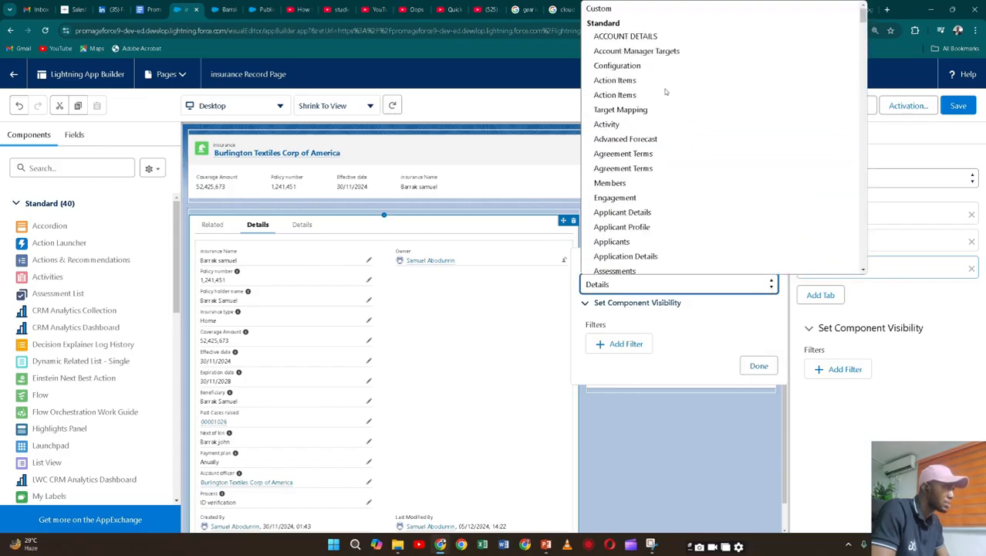
click(663, 36)
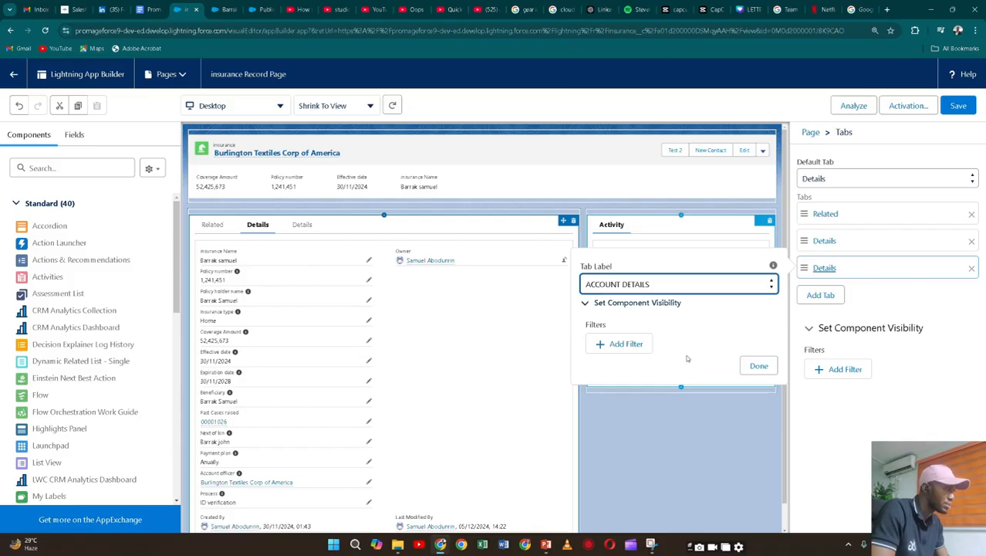
click(758, 366)
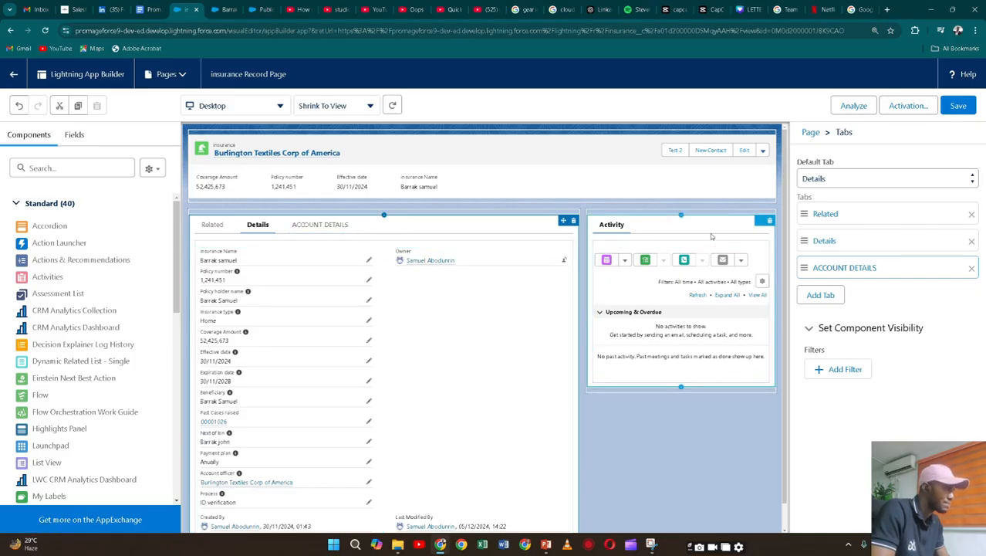
Select the Activity tabs component, save the insurance Record Page and review its activation assignments
click(759, 222)
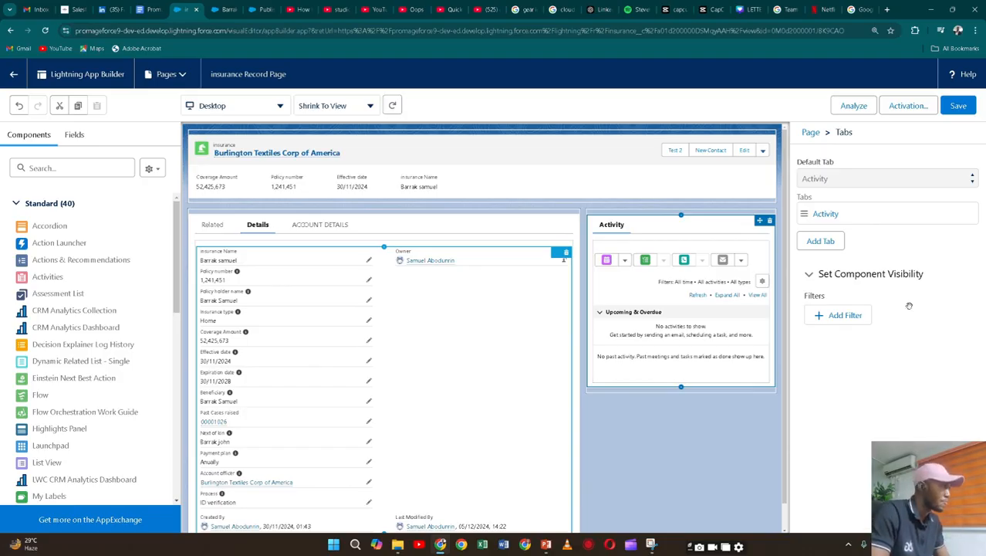
click(959, 107)
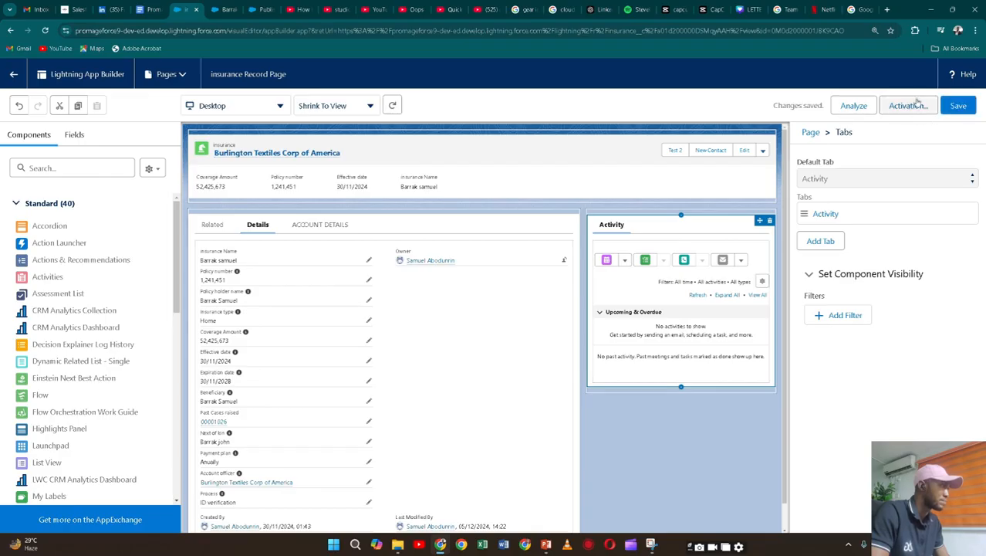
click(918, 108)
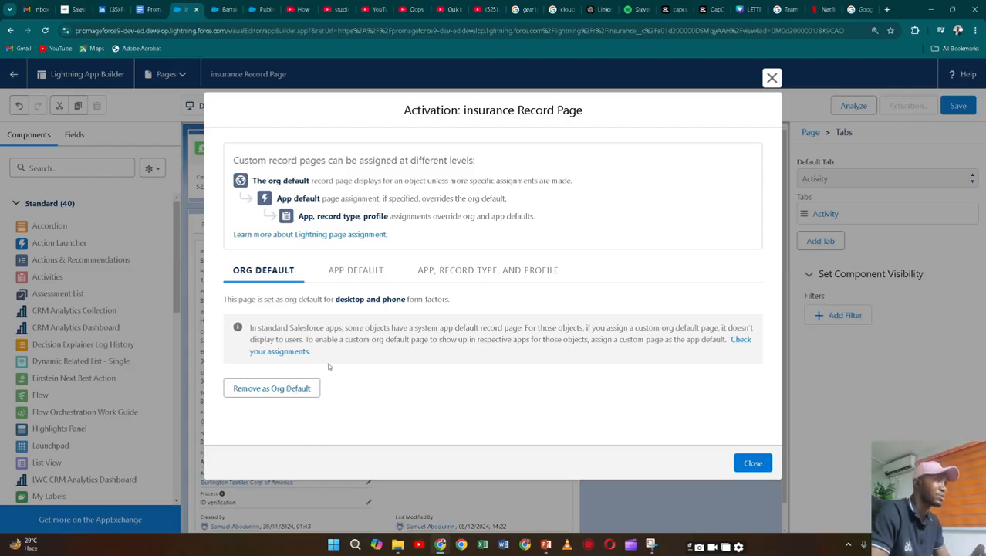
click(750, 466)
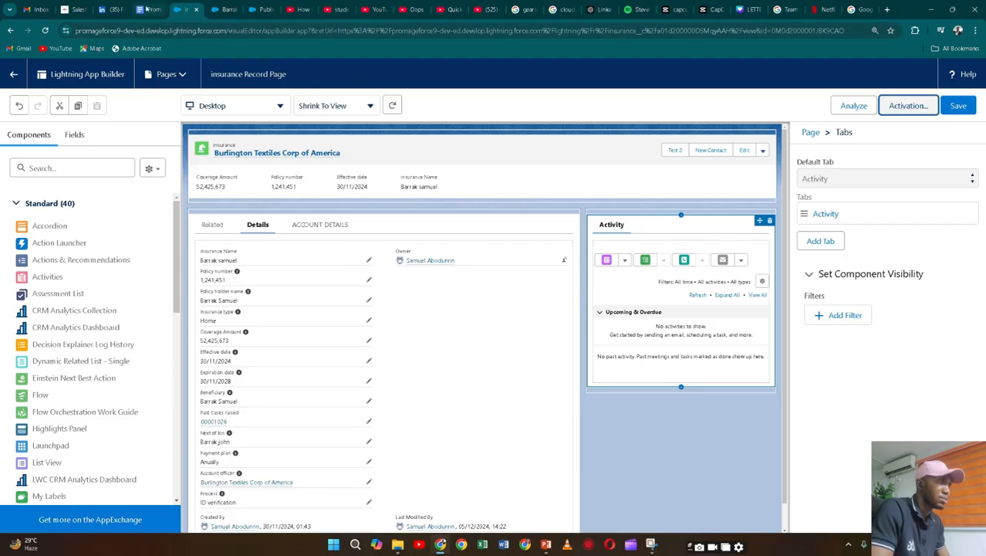
Reload the insurance record in its other browser tab to check the changed page layout
click(224, 10)
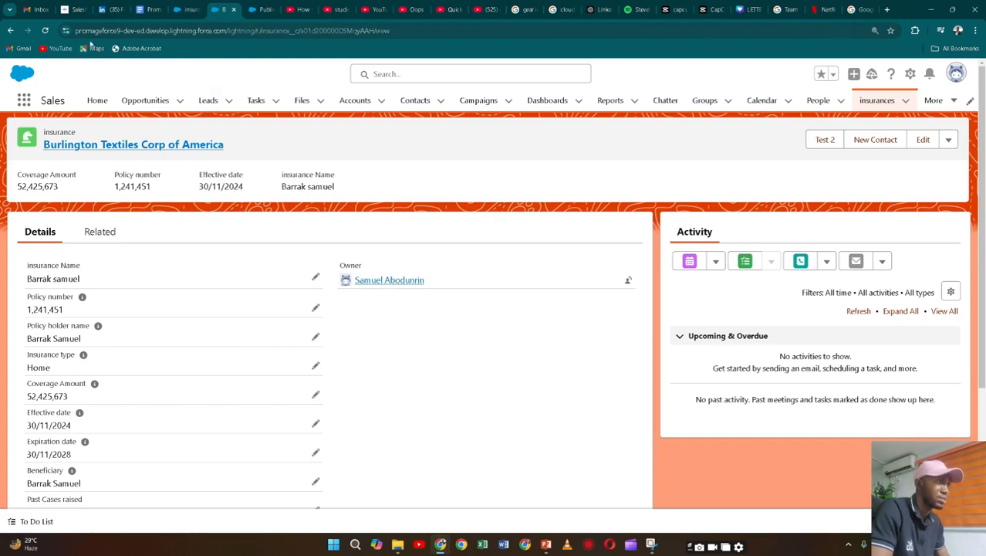
click(46, 31)
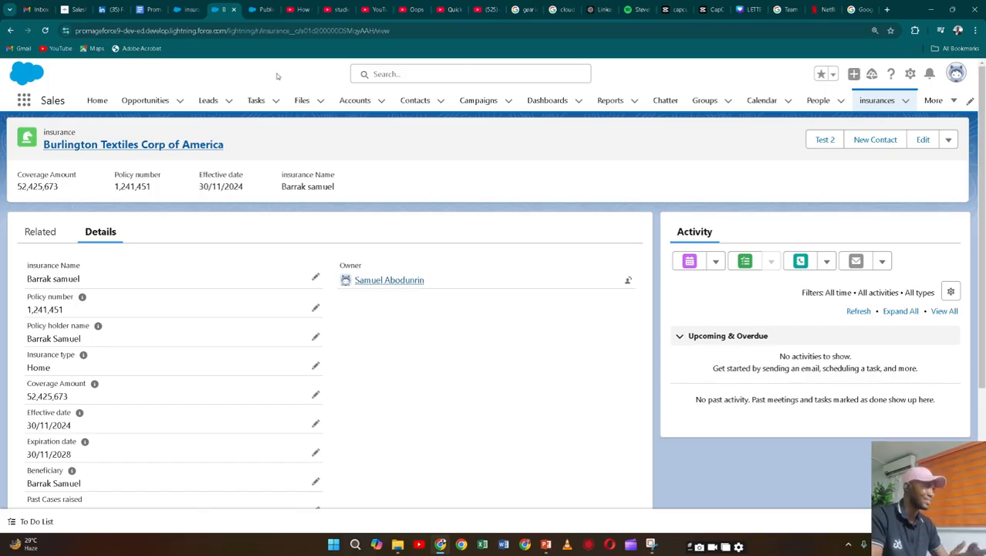
Return to the Setup browser tab, search Setup for "the" and open Themes and Branding
click(264, 9)
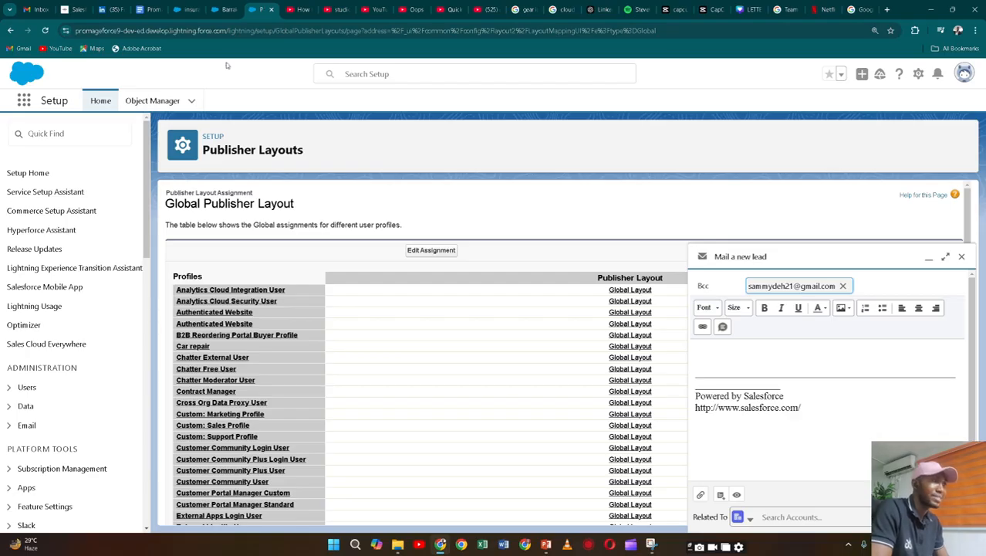
click(78, 133)
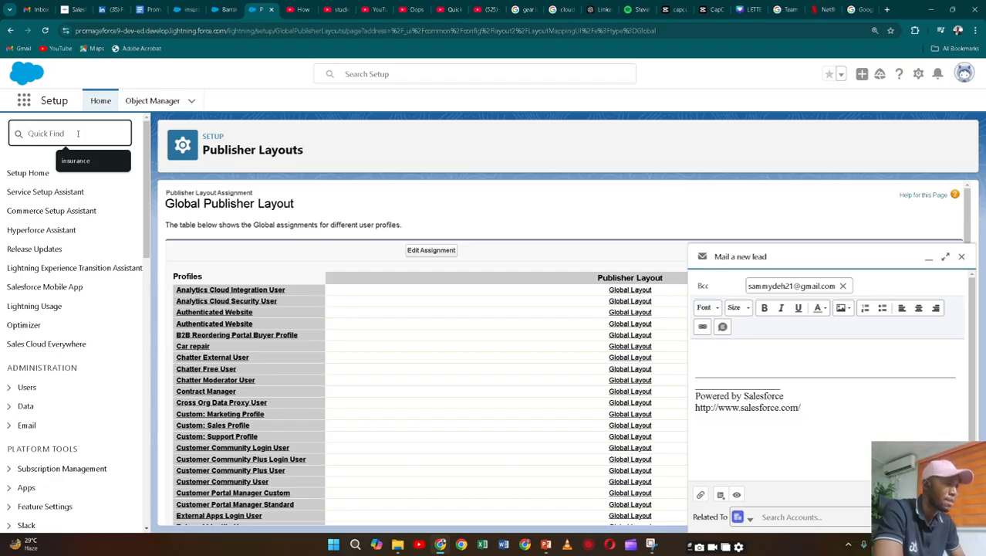
text(the)
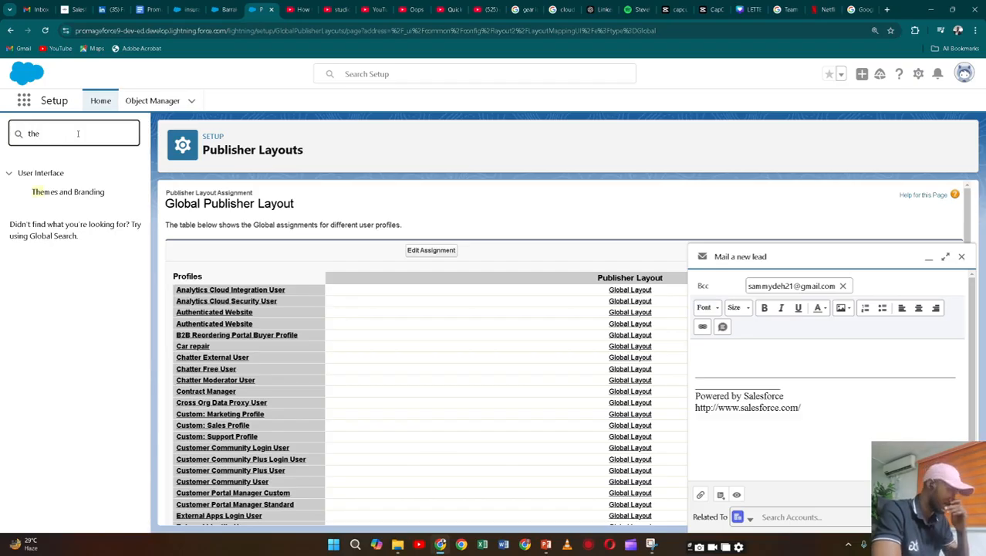
click(68, 192)
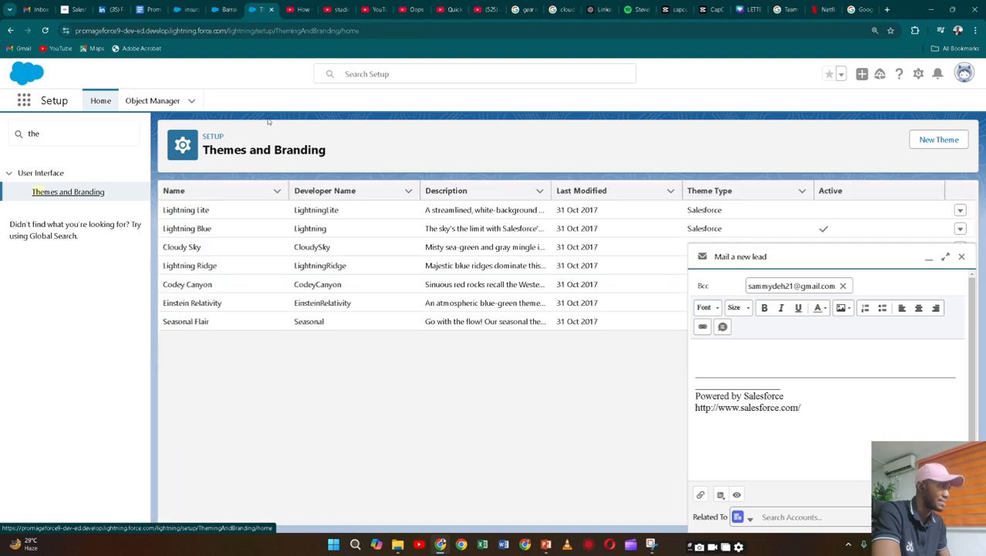
Close the Mail a new lead composer and activate the Codey Canyon theme
click(962, 257)
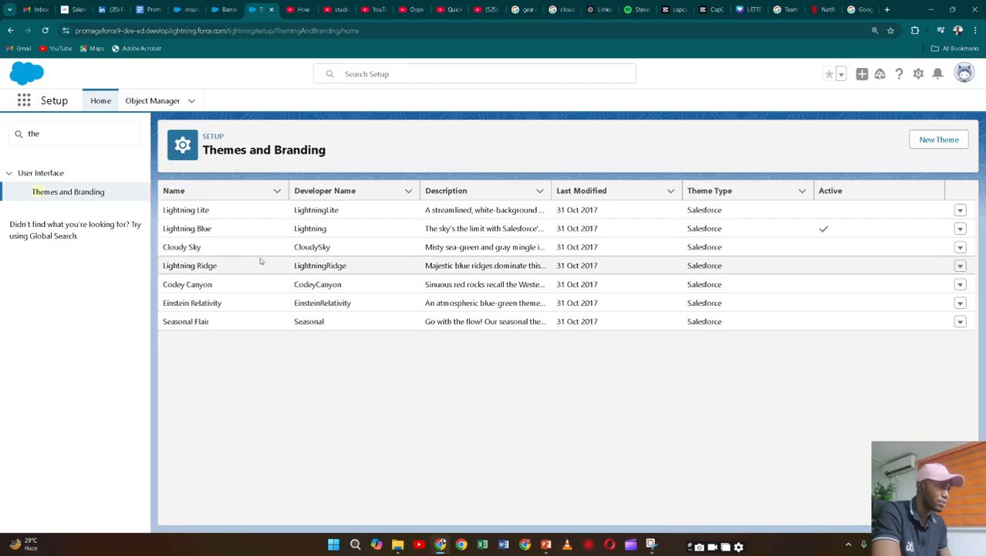
click(960, 284)
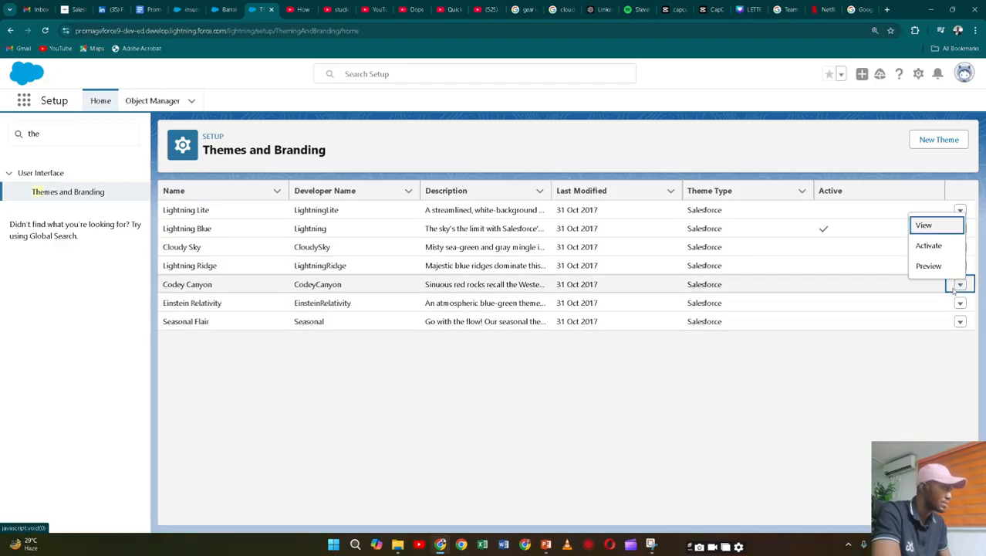
click(936, 247)
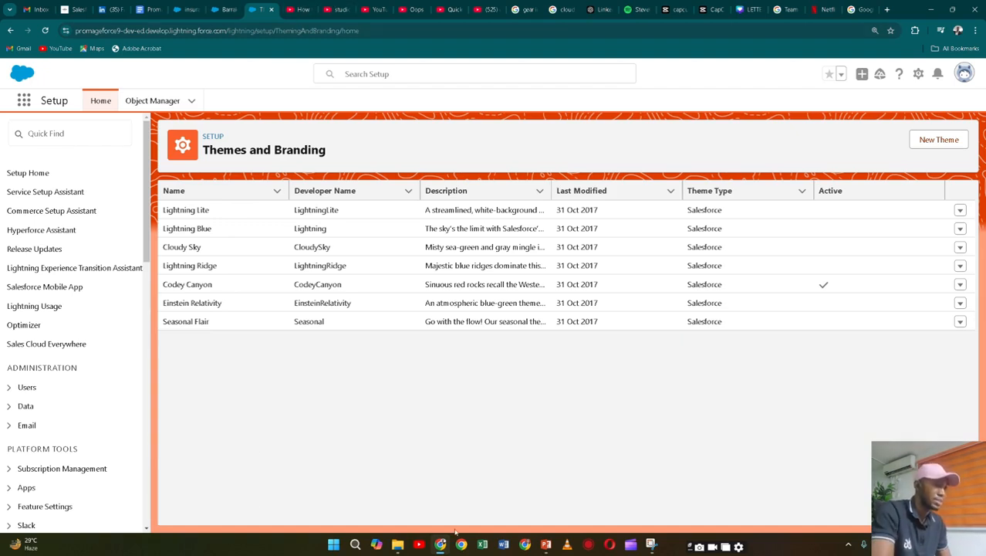
Switch to the PowerPoint presentation, show the Path Settings slide, and return to Salesforce Setup in Chrome
key(alt+Tab)
click(150, 411)
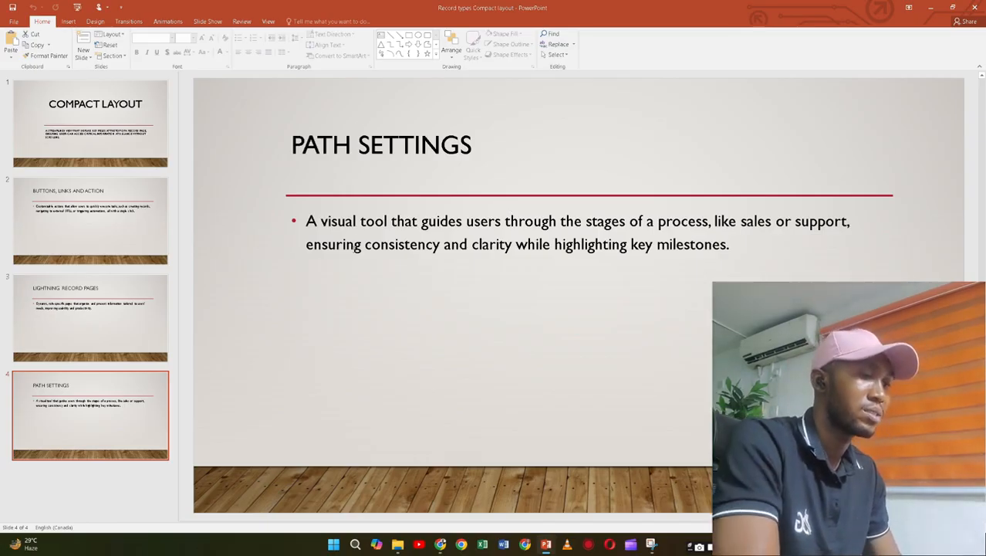
key(alt+Tab)
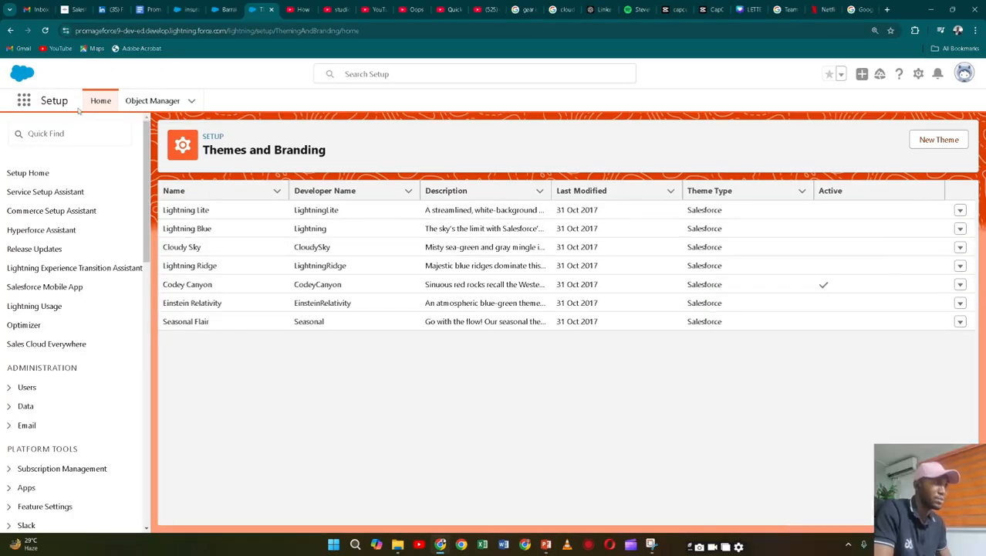
Search Setup for "Pat" and open Path Settings
click(78, 134)
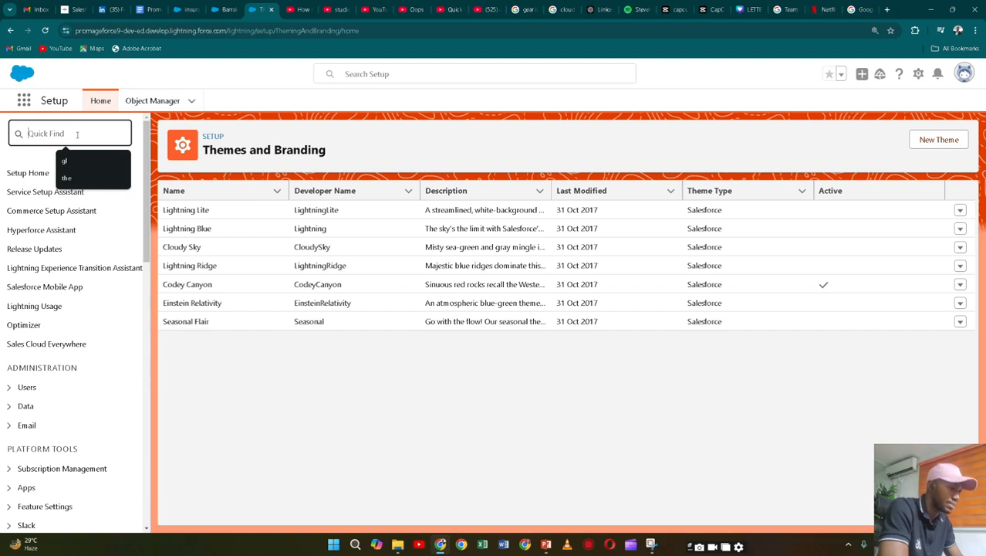
text(f)
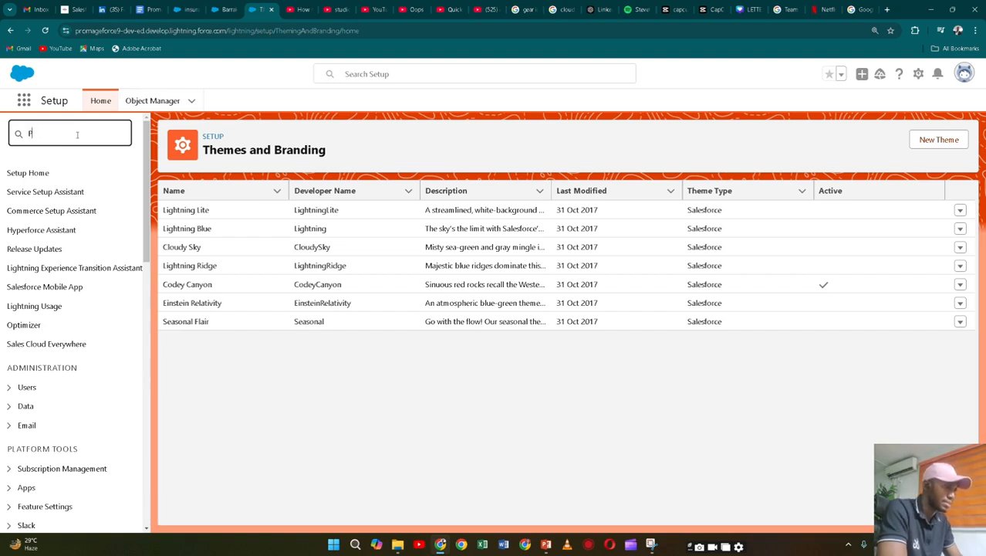
text(at)
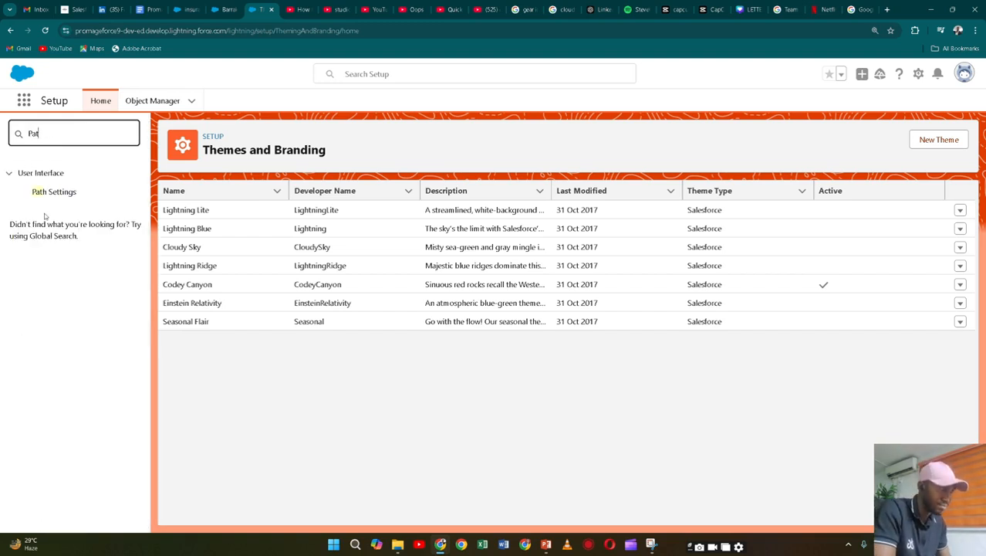
click(62, 192)
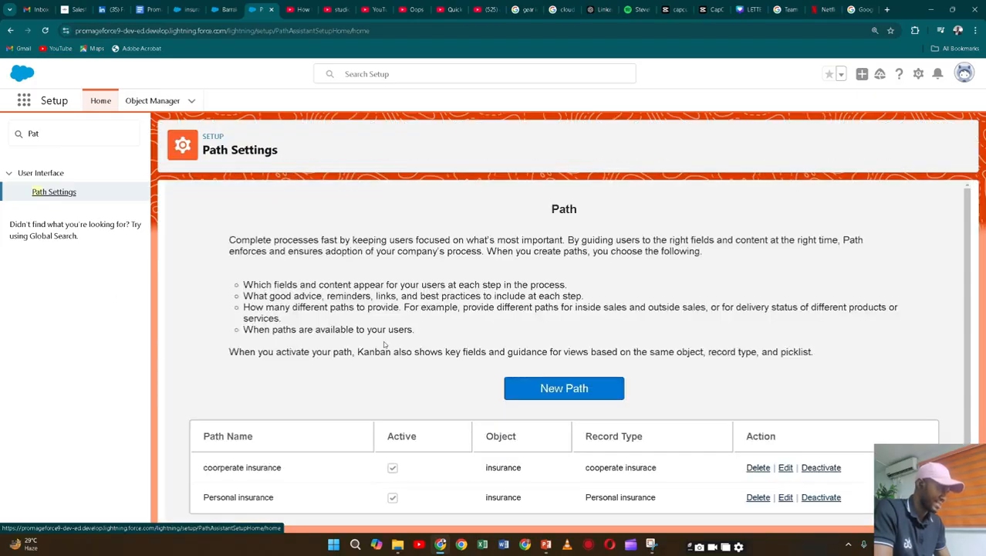
Delete the existing coorperate insurance and Personal insurance paths
scroll(385, 345, down, 1)
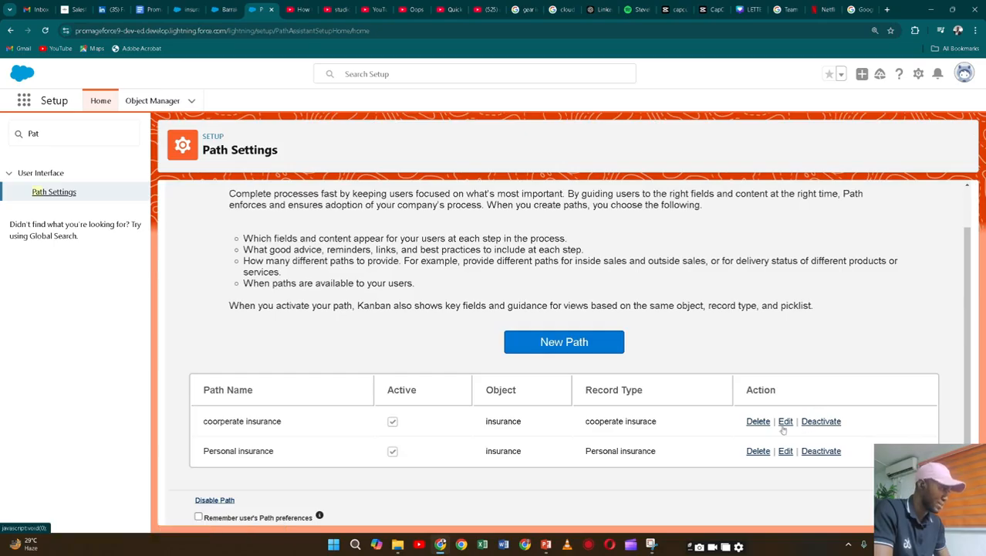
click(757, 421)
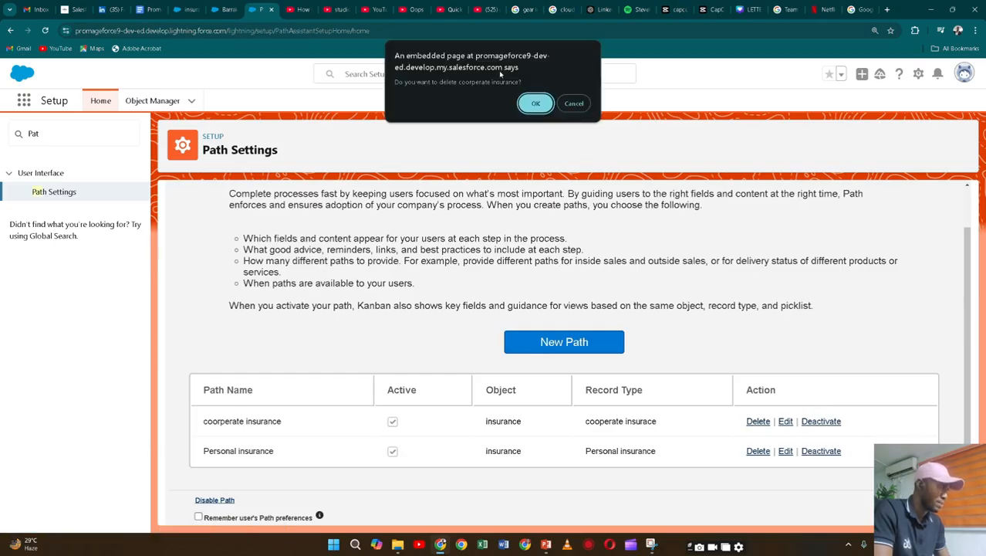
click(534, 103)
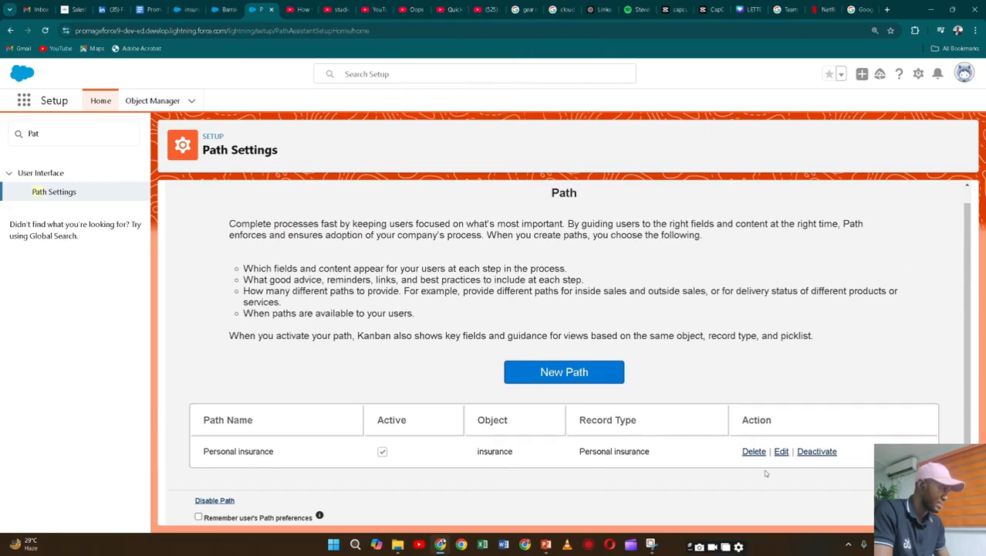
click(753, 452)
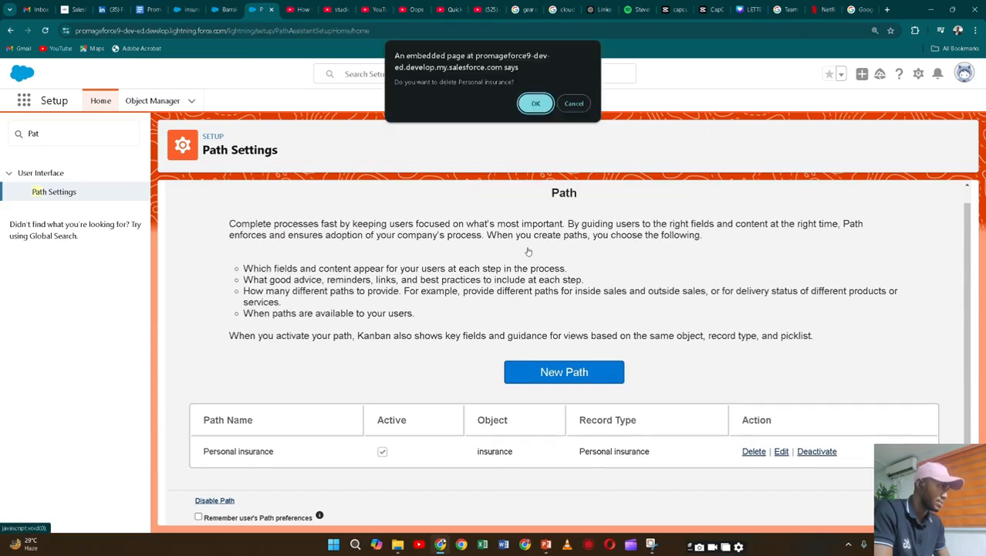
click(532, 103)
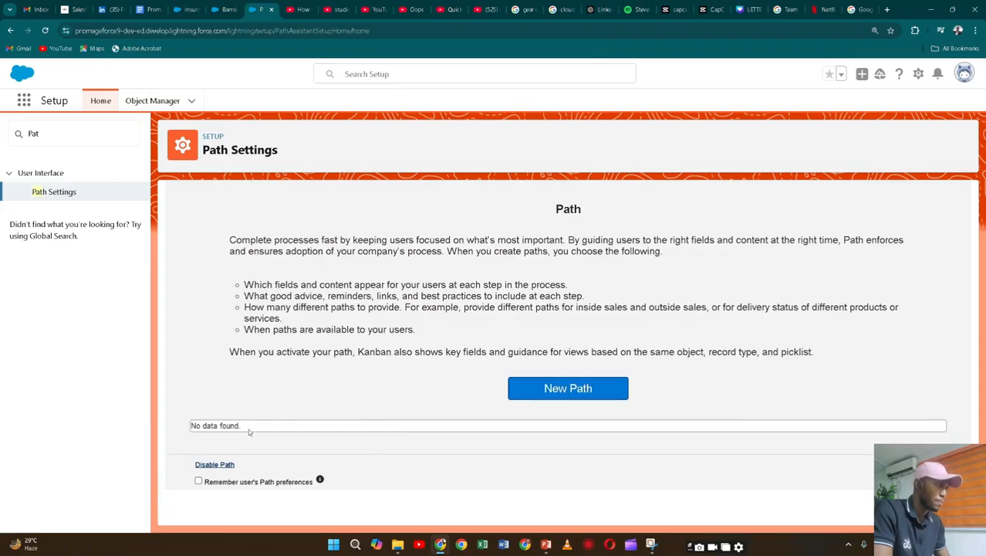
Start a new path named "coorperate insurance" with its matching API reference name and choose the insurance object
click(567, 395)
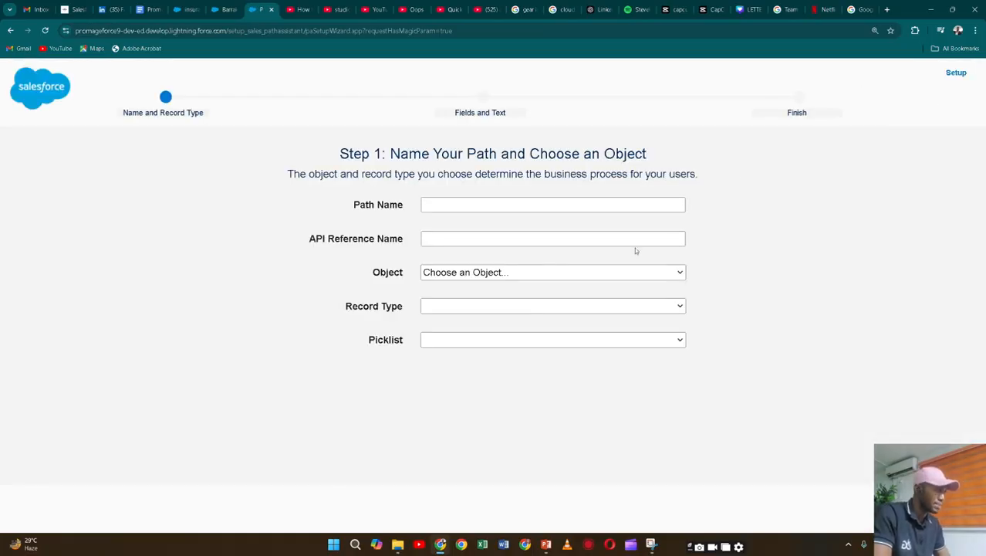
click(615, 203)
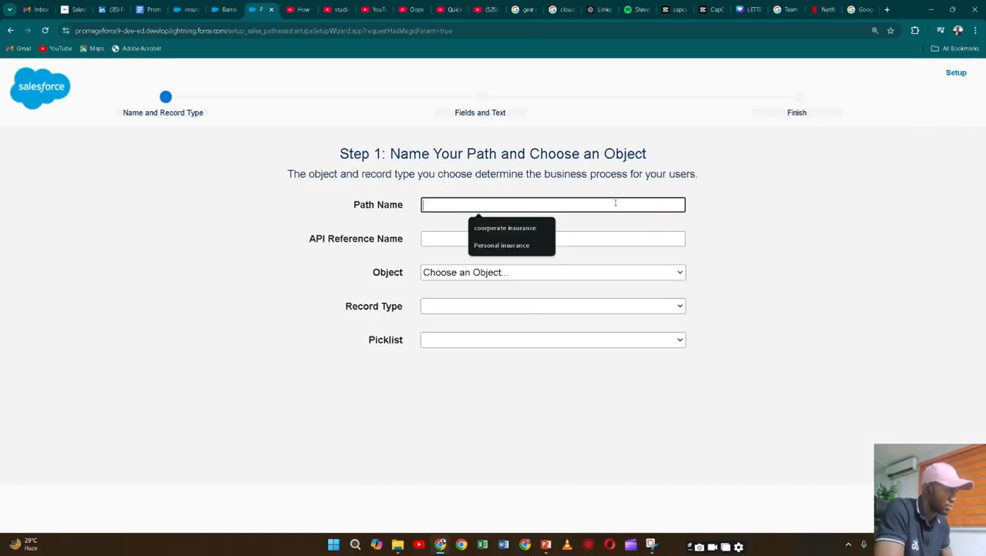
click(508, 228)
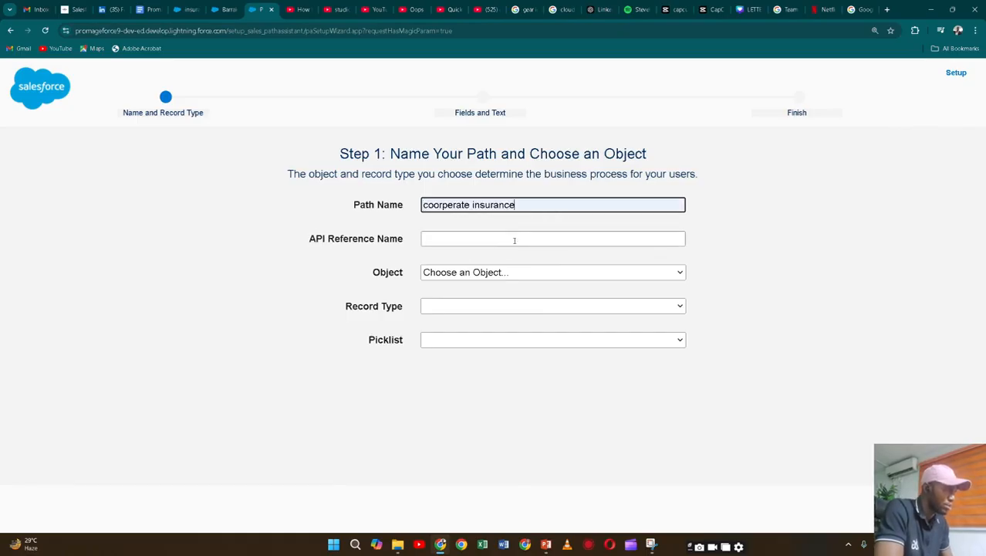
click(516, 239)
click(538, 272)
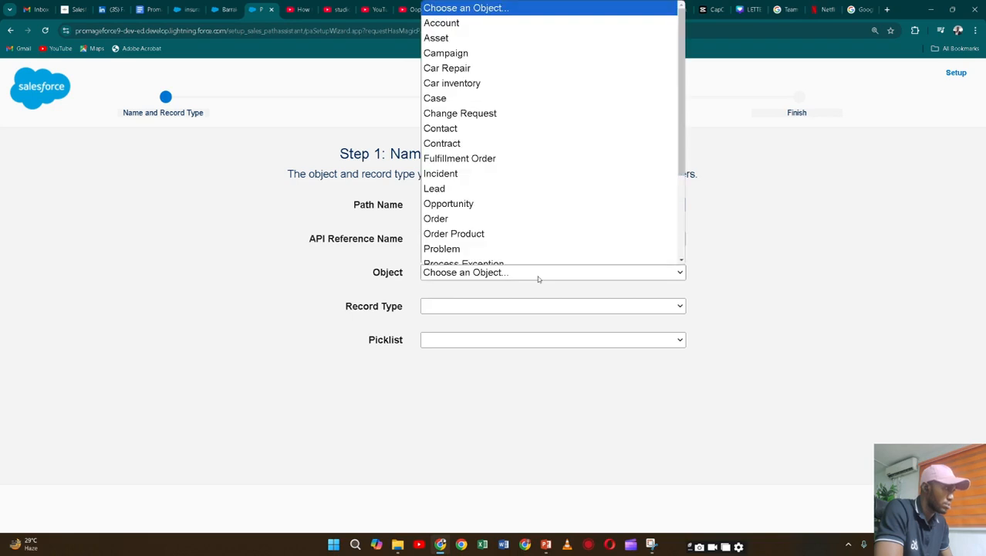
scroll(479, 122, down, 3)
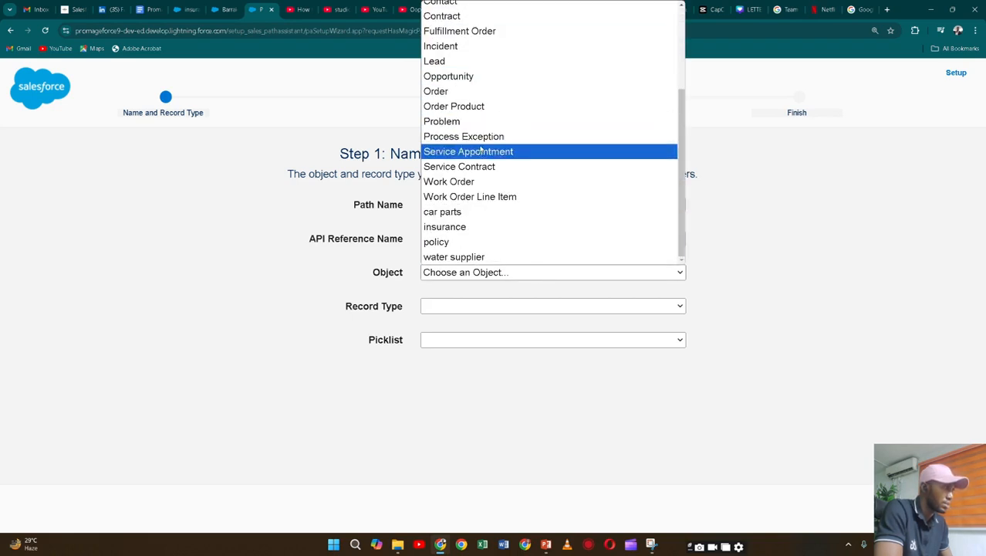
click(456, 226)
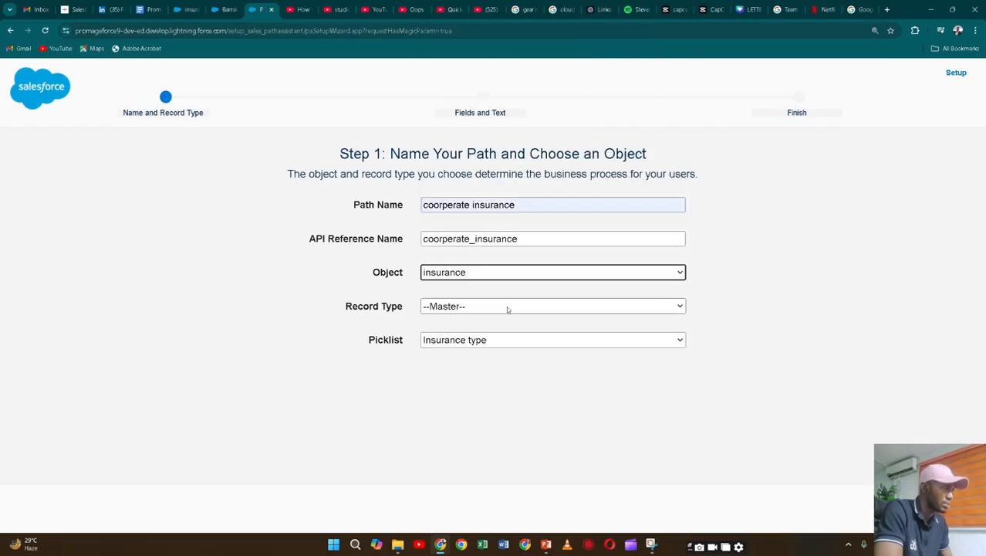
Set the path's record type to cooperate insurace and its picklist to Process, and continue to the fields and guidance stage
click(506, 305)
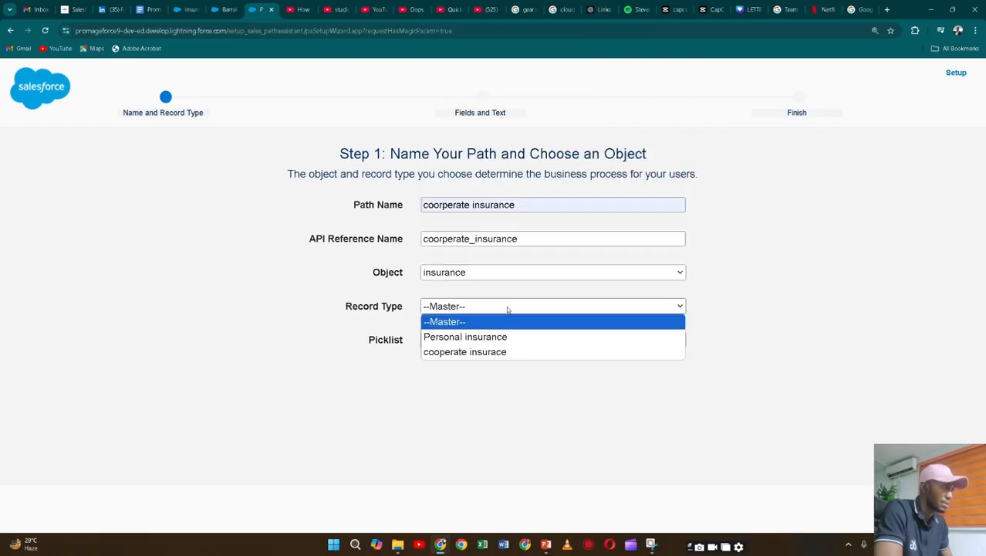
click(522, 352)
click(527, 338)
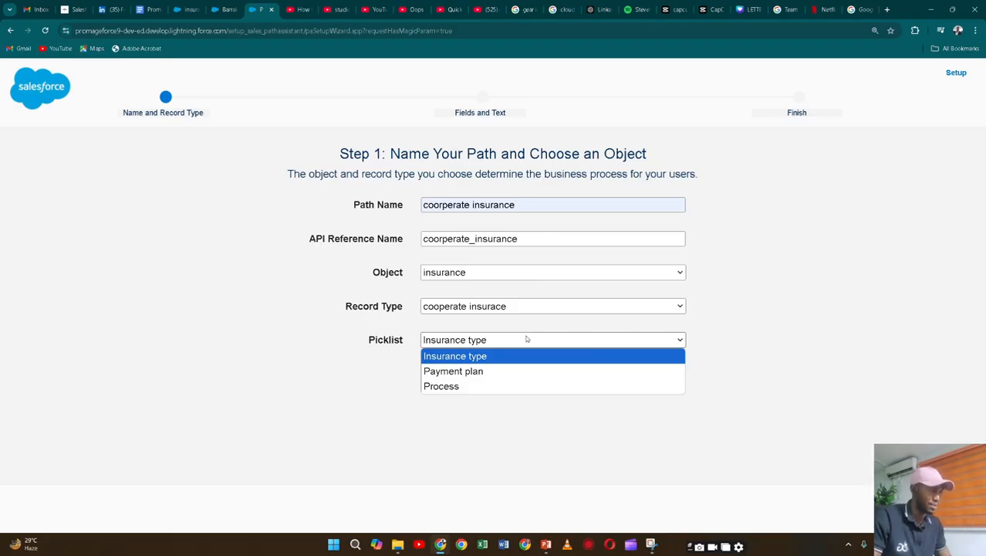
click(493, 386)
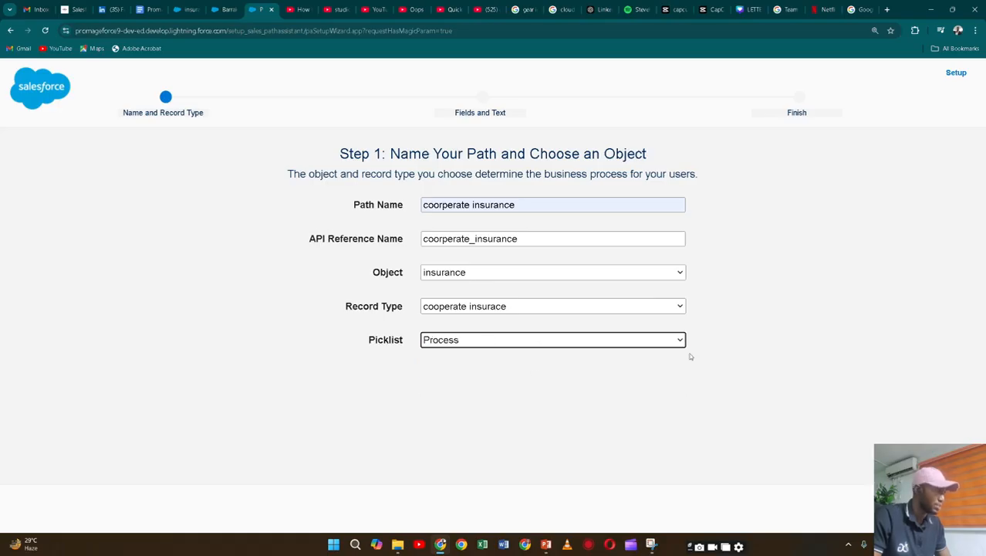
click(936, 506)
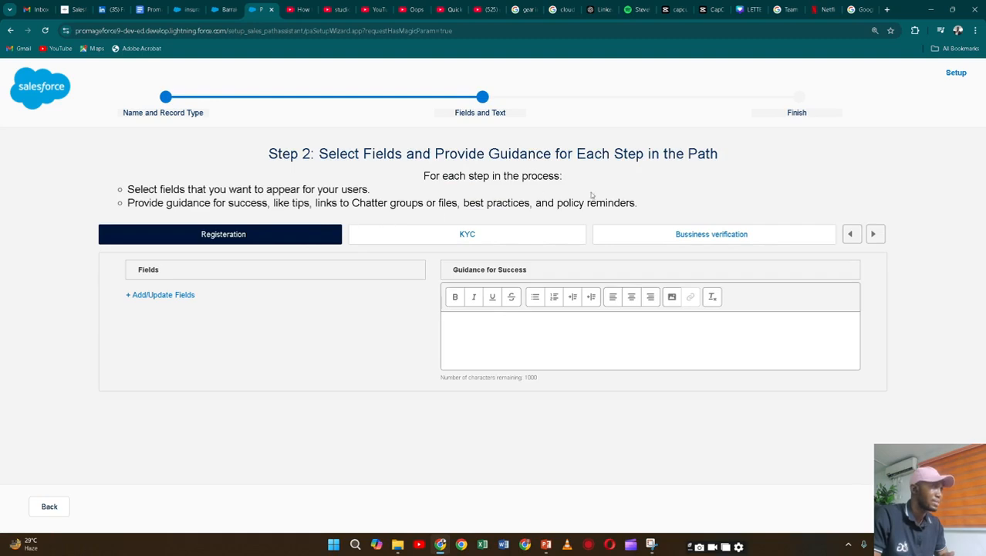
Check the KYC and Bussiness verification stages of the path and continue to path activation
click(445, 234)
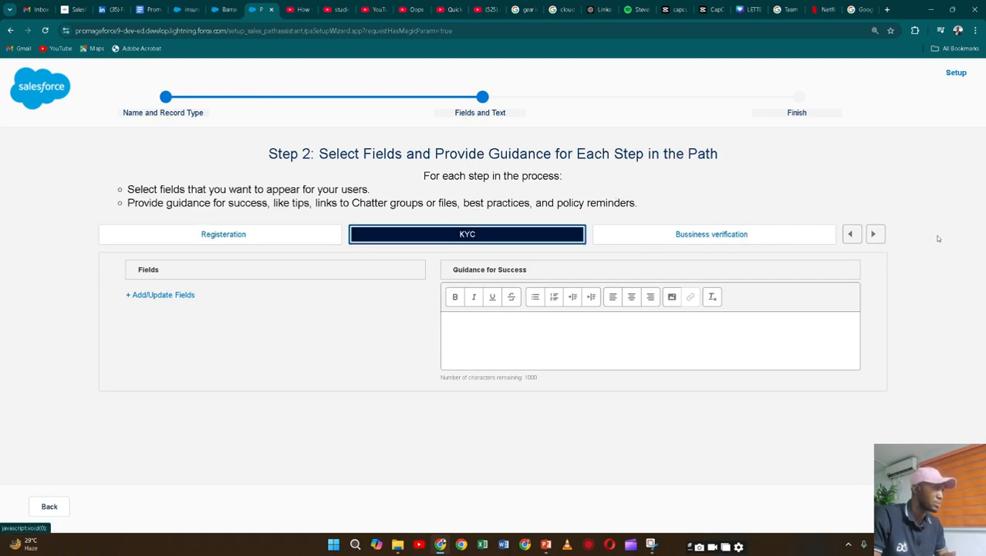
click(771, 240)
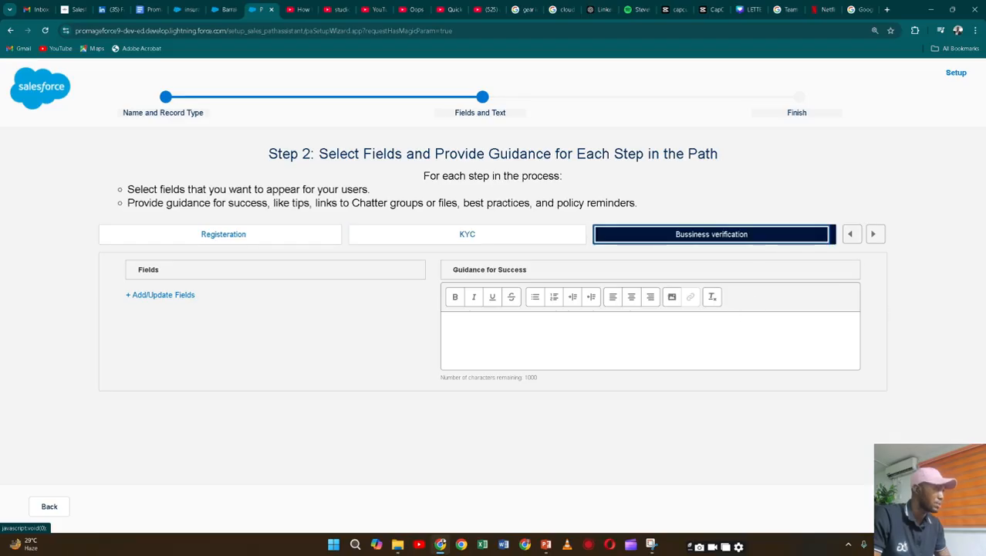
click(936, 506)
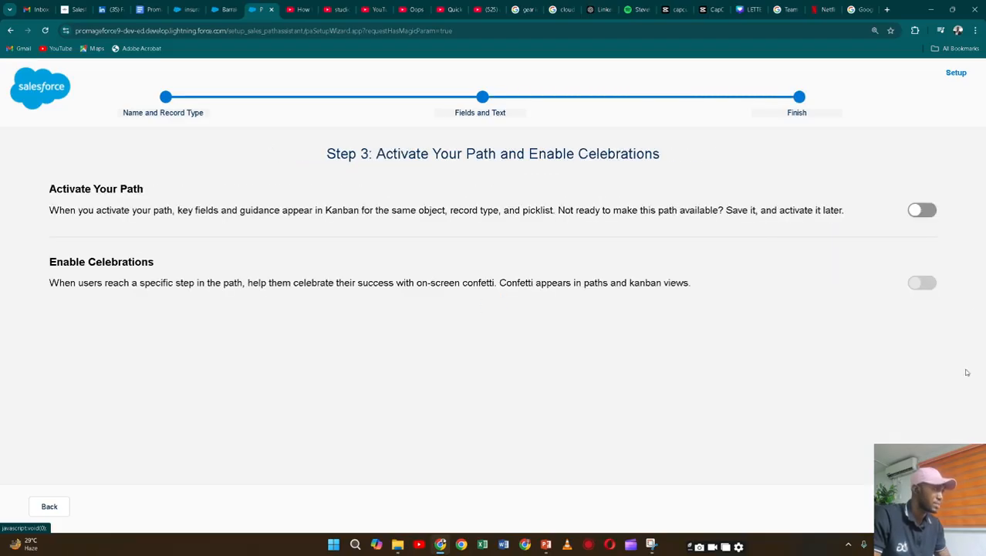
Activate the coorperate insurance path with celebrations enabled for Bussiness verification, and finish the path setup
click(928, 210)
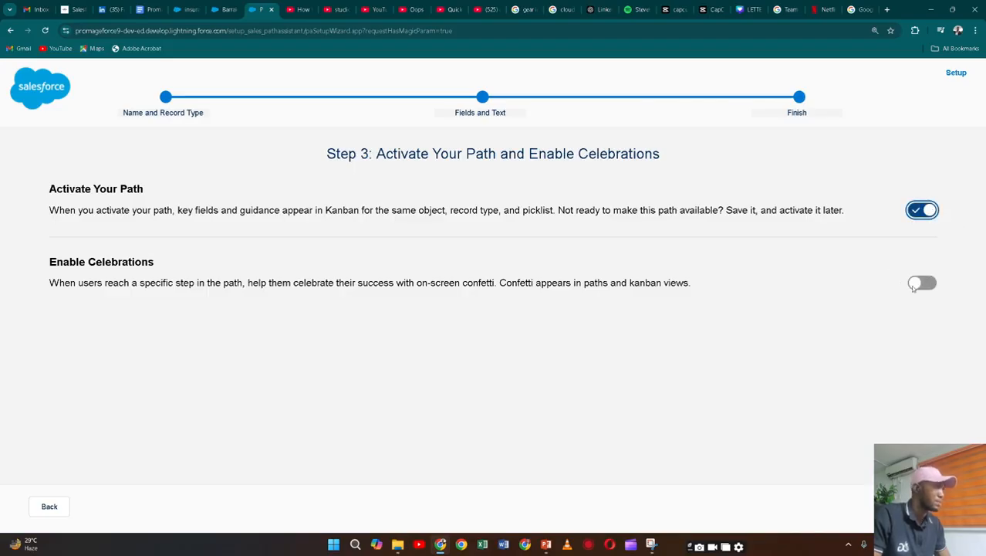
click(921, 284)
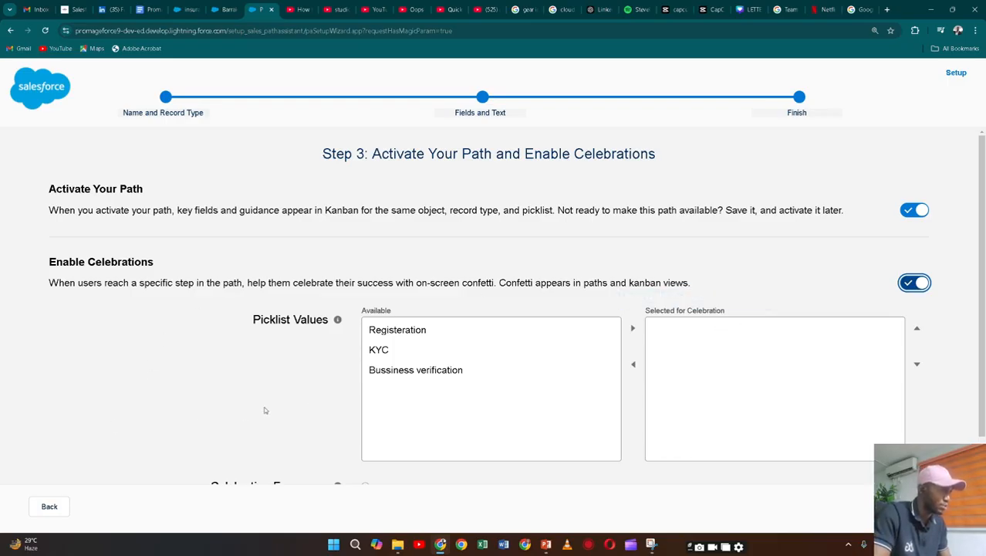
click(411, 374)
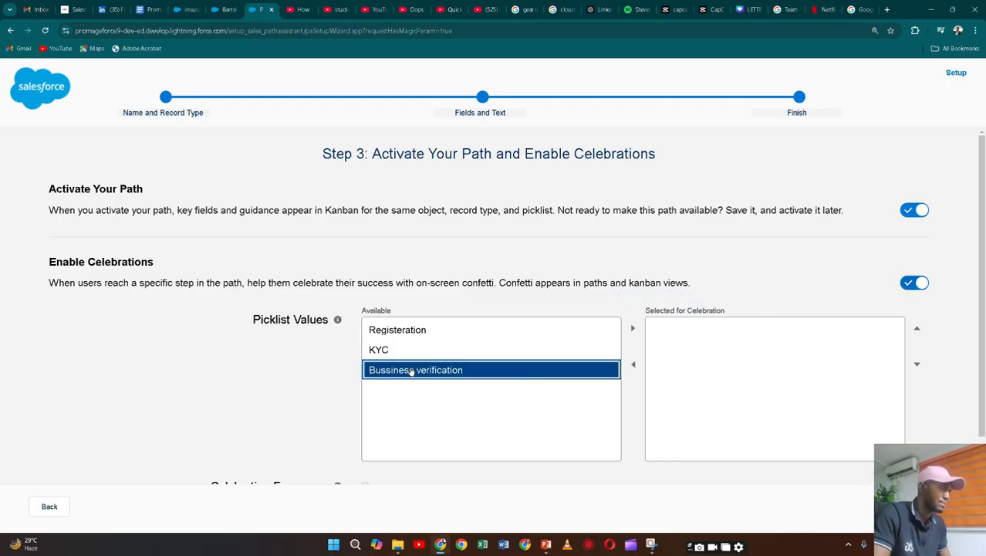
click(633, 330)
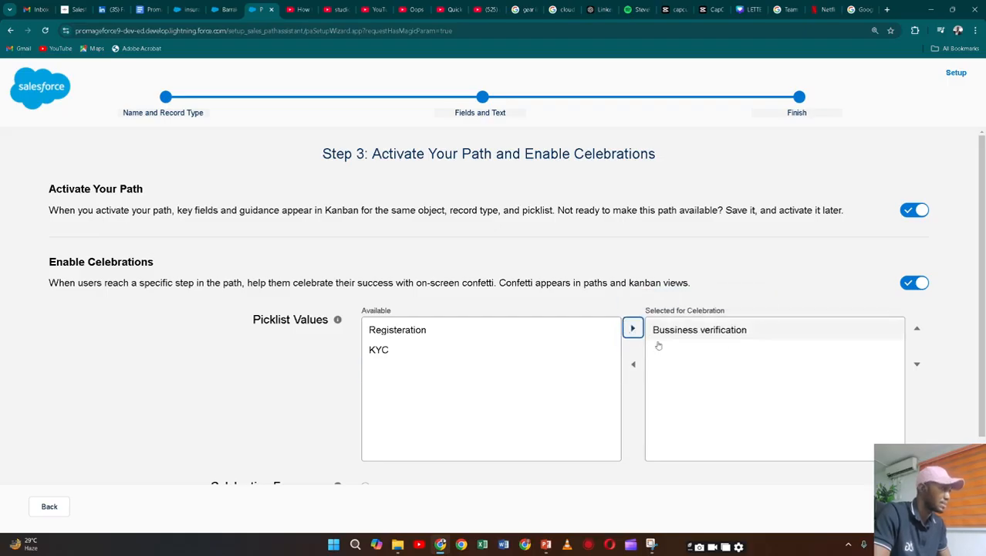
click(934, 507)
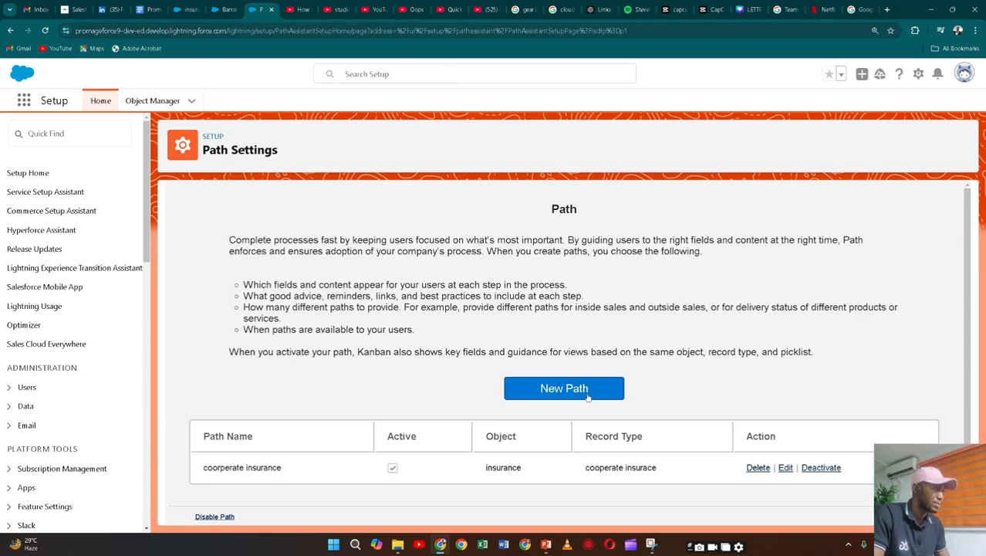
Start another new path named "Personal insurance" and choose the insurance object
click(569, 390)
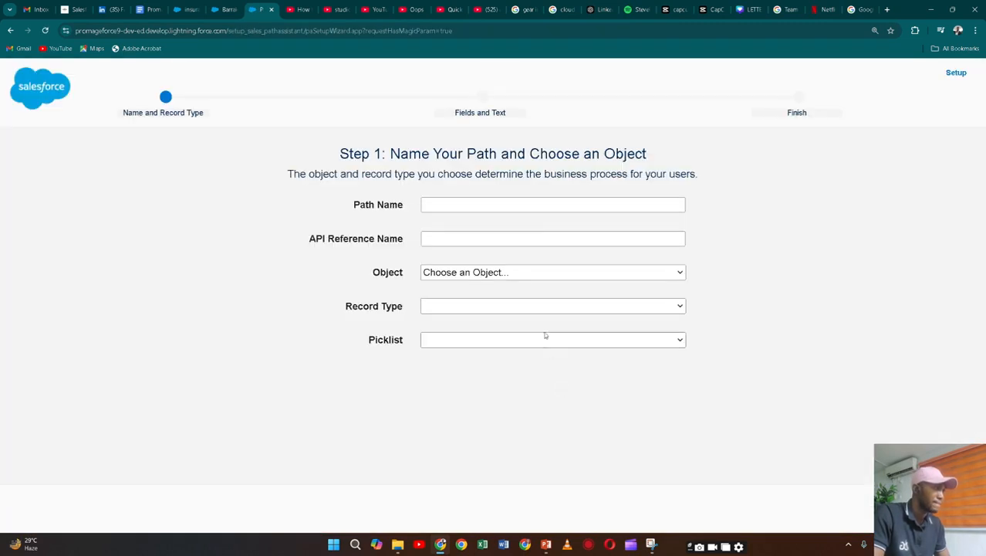
click(539, 205)
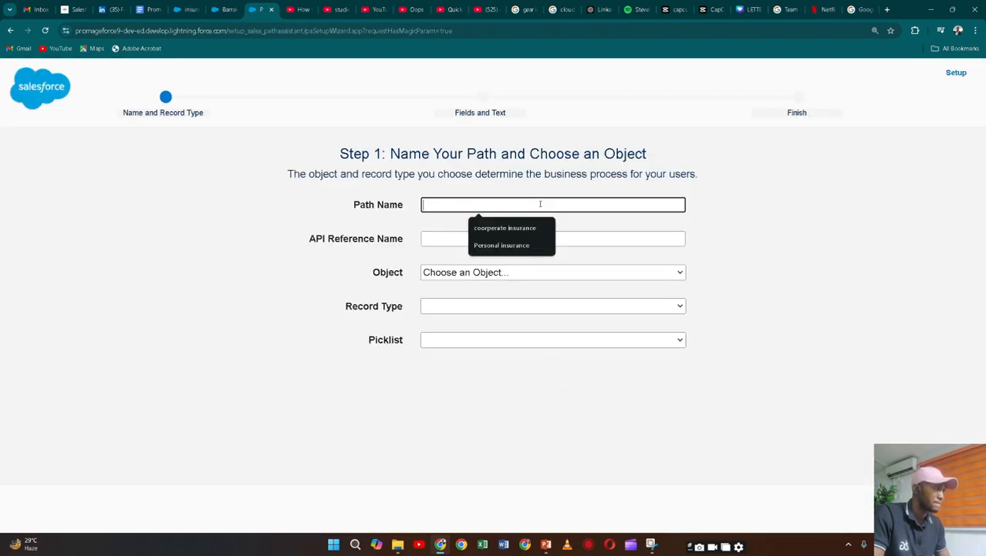
click(508, 246)
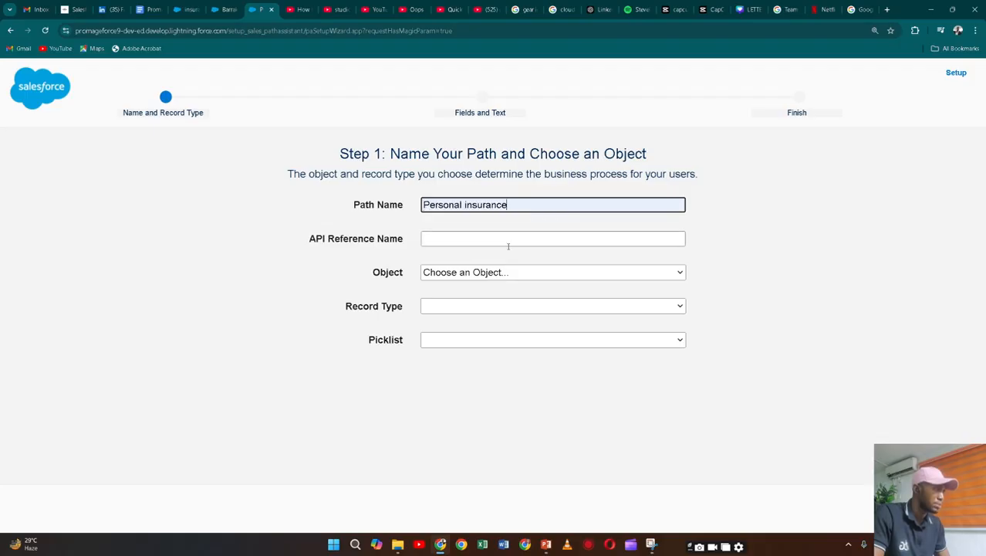
click(523, 271)
scroll(517, 235, down, 3)
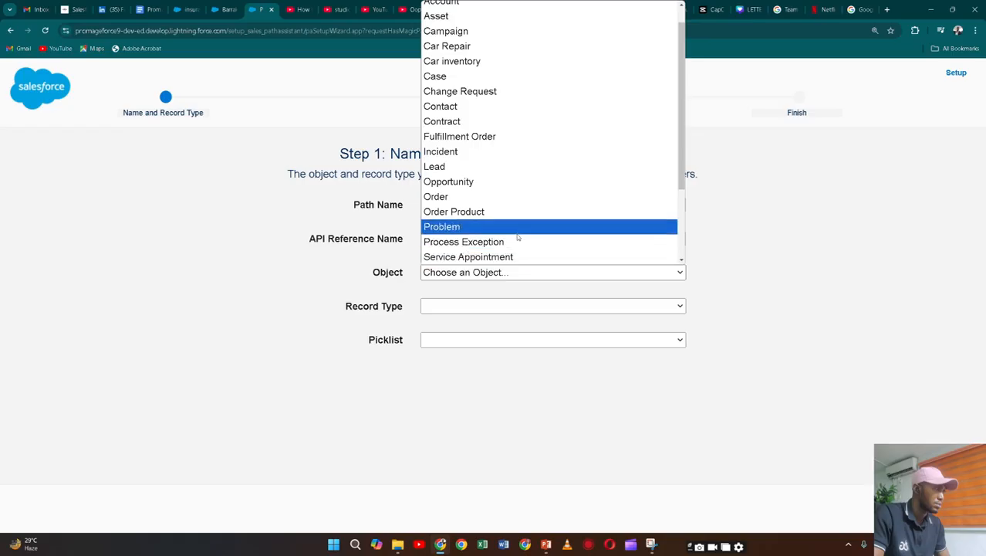
click(515, 227)
Set the new path's record type to Personal insurance and its picklist to Process
click(504, 305)
click(507, 337)
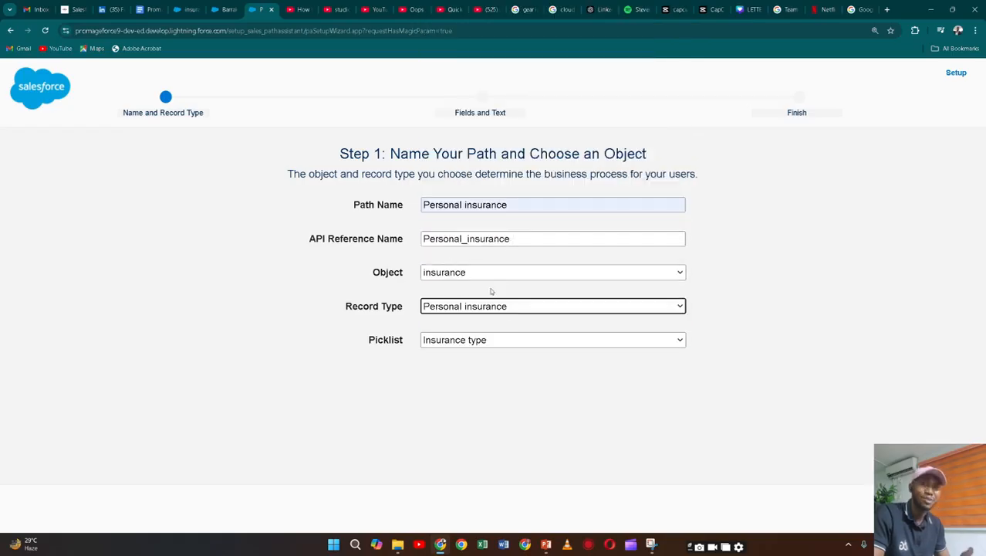
click(498, 339)
click(502, 387)
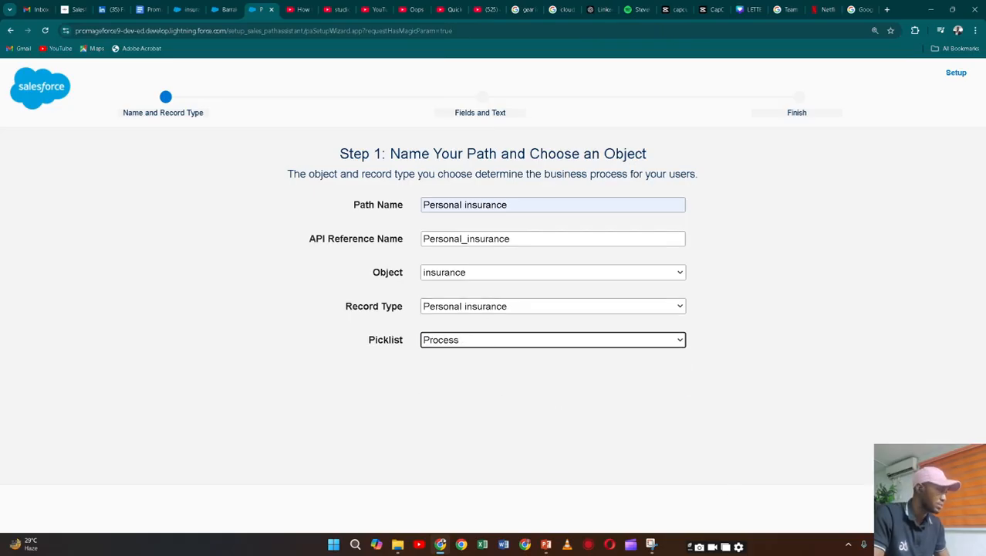
Continue past the stage guidance, activate the Personal insurance path with celebrations enabled for ID verification, and finish the path setup
click(935, 506)
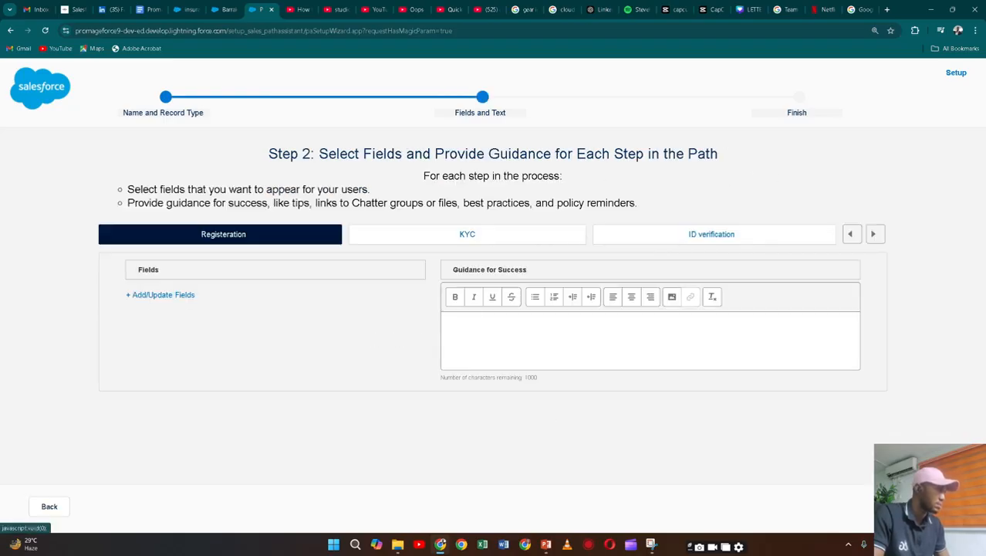
click(935, 506)
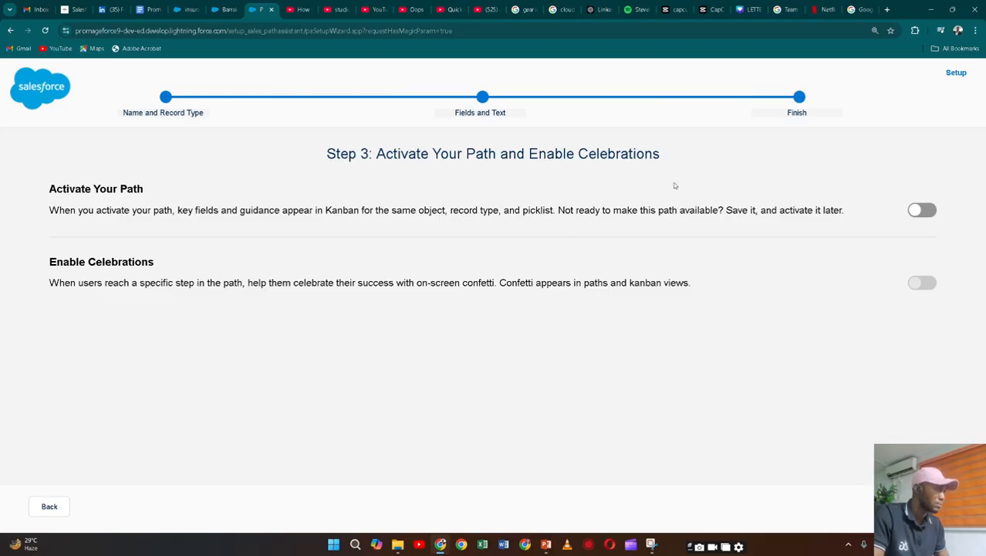
click(922, 209)
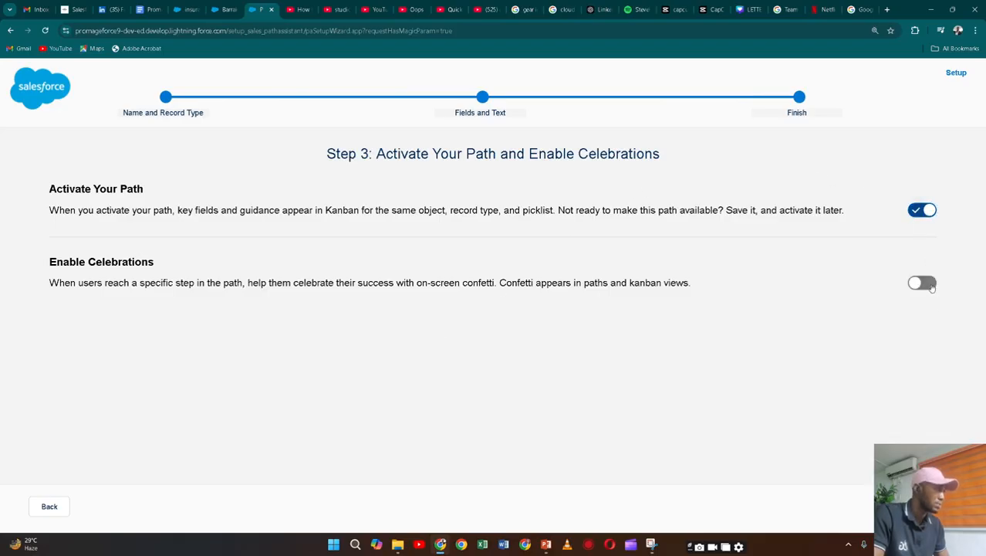
click(922, 282)
click(482, 371)
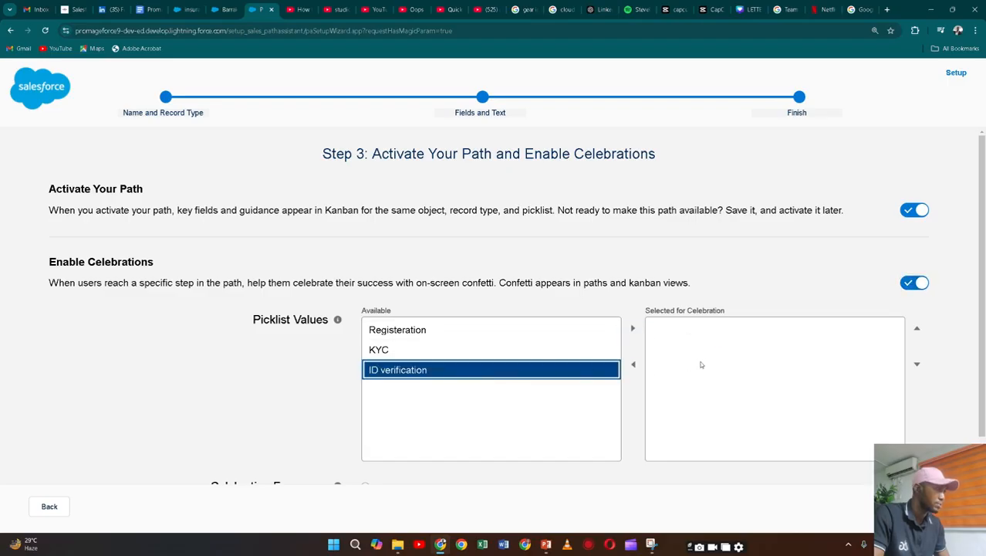
click(633, 328)
click(937, 506)
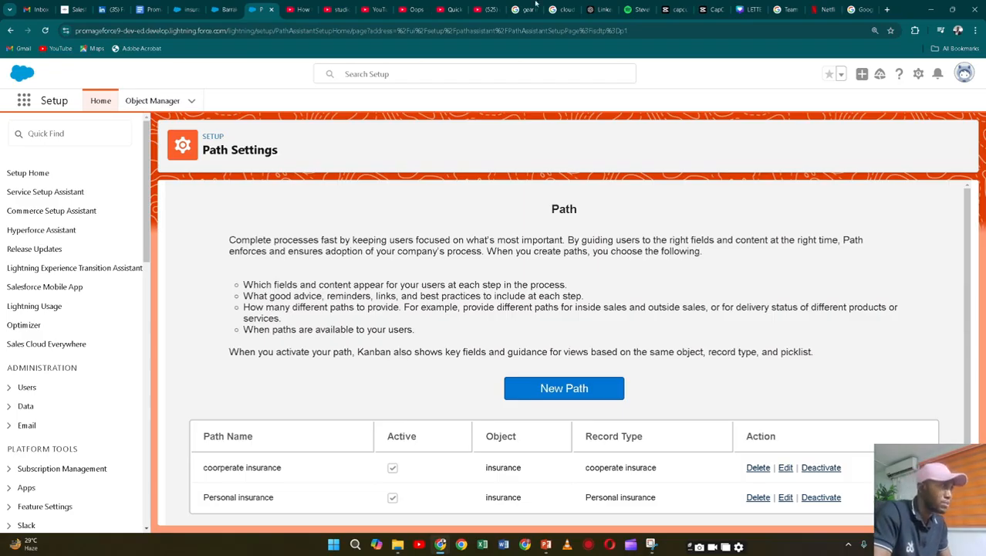
Return to the insurance Record Page in Lightning App Builder and reload it
click(220, 9)
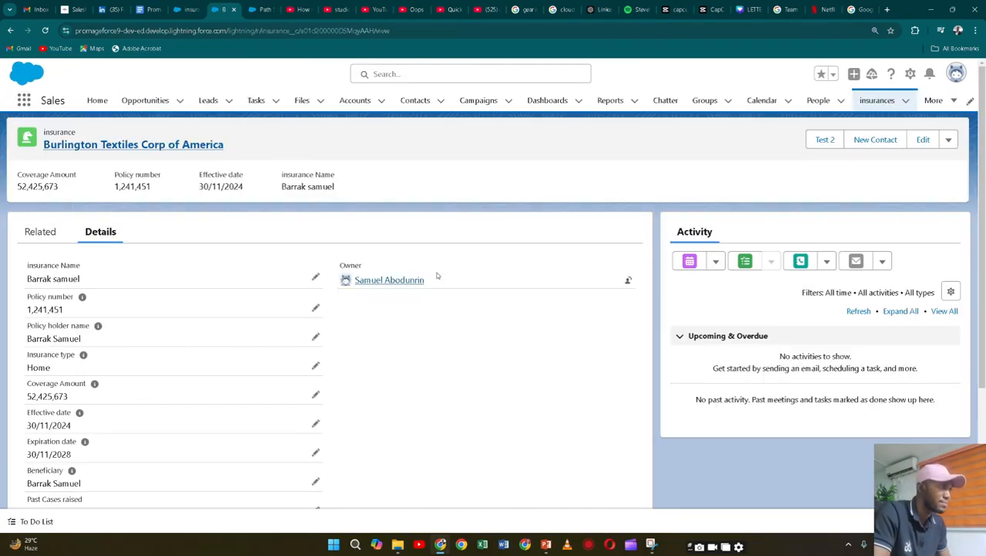
click(191, 10)
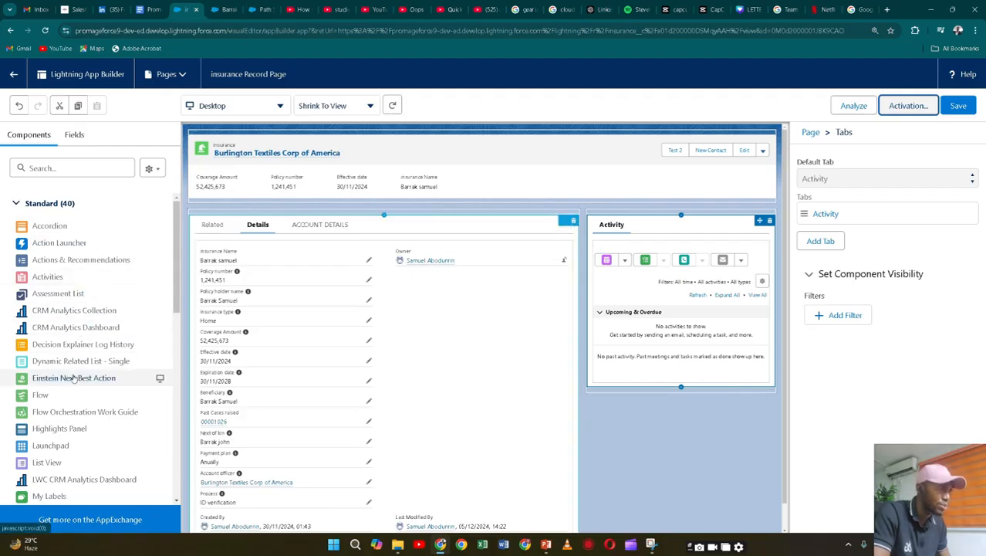
click(45, 34)
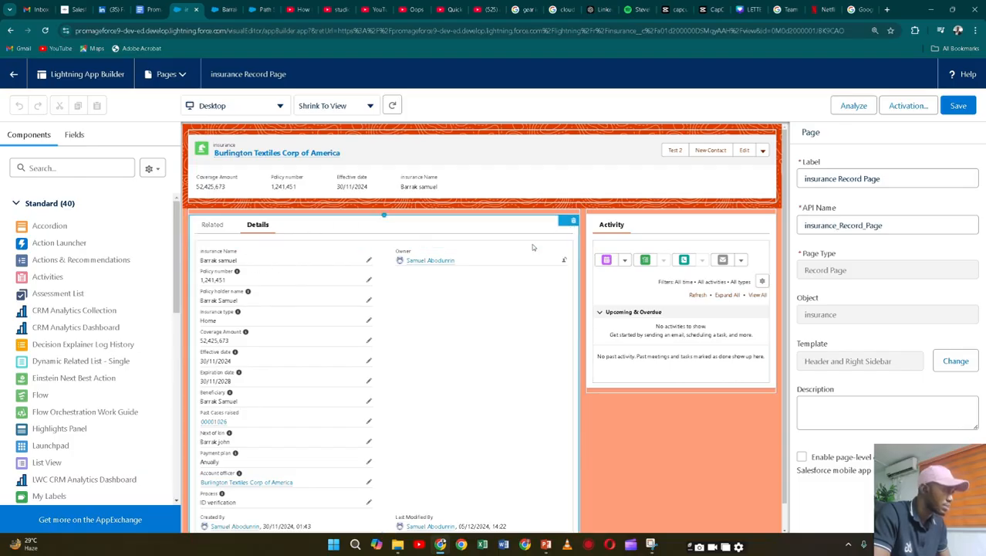
Add a third tab labelled ACCOUNT DETAILS to the main Tabs component beside Related and Details, and save the page
click(569, 231)
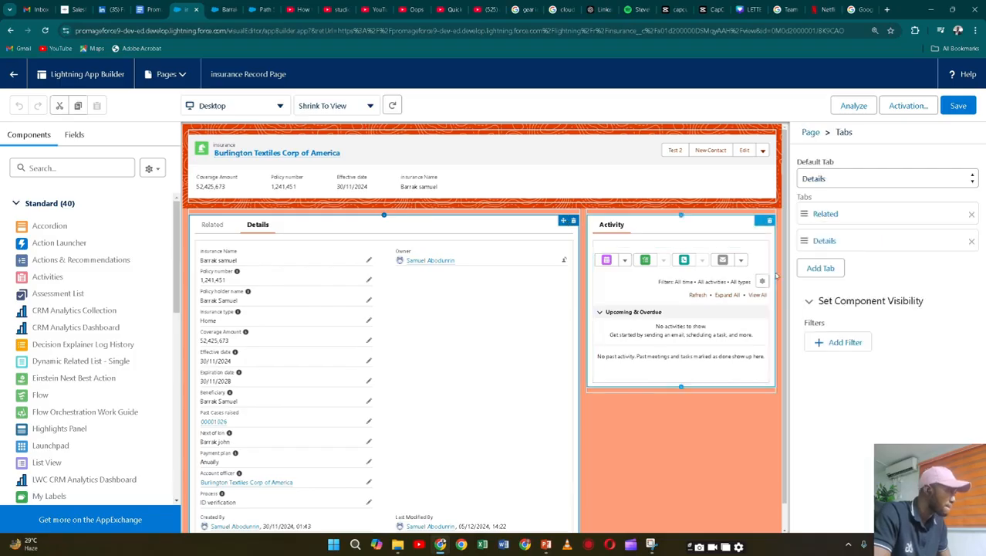
click(820, 268)
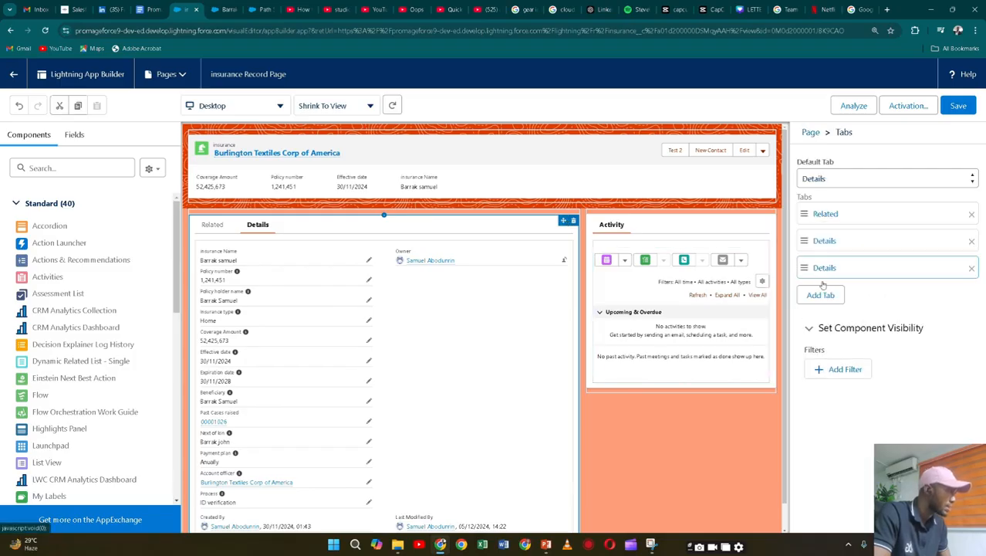
click(824, 268)
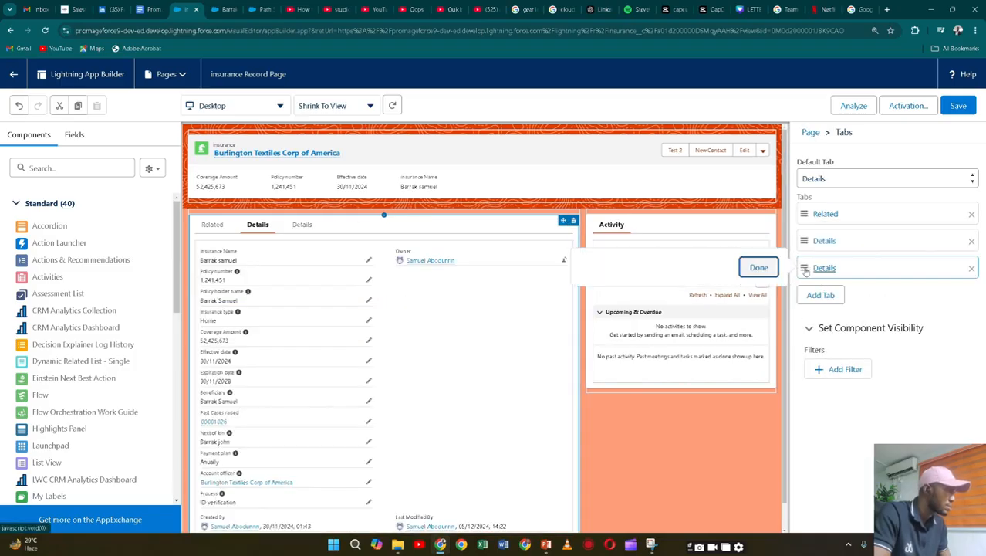
click(771, 285)
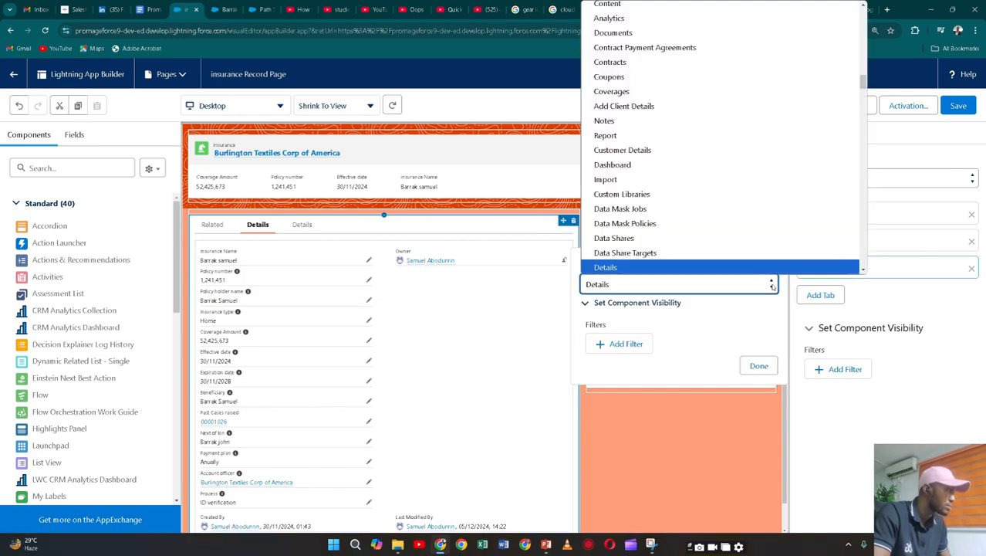
scroll(640, 116, up, 5)
scroll(637, 15, up, 10)
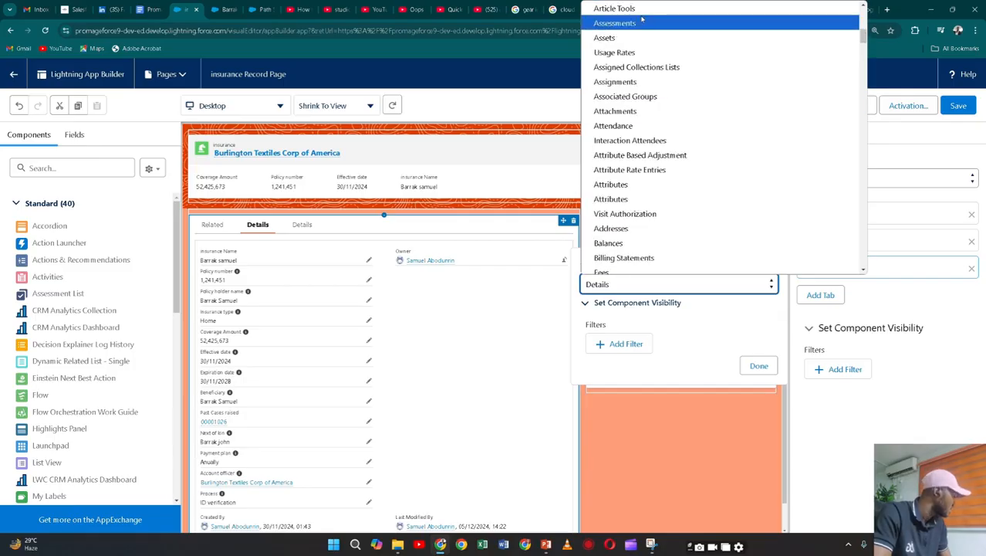
scroll(629, 31, up, 1)
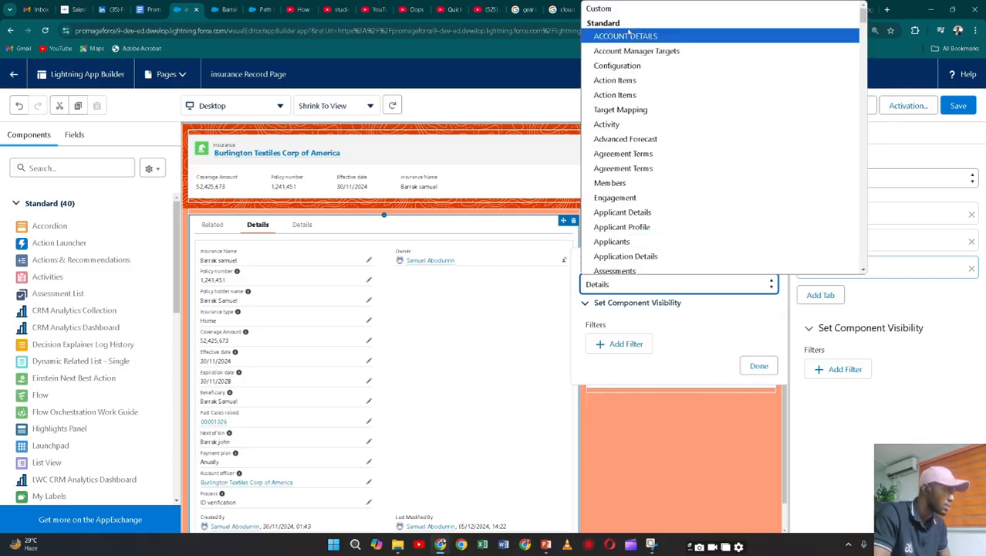
click(625, 37)
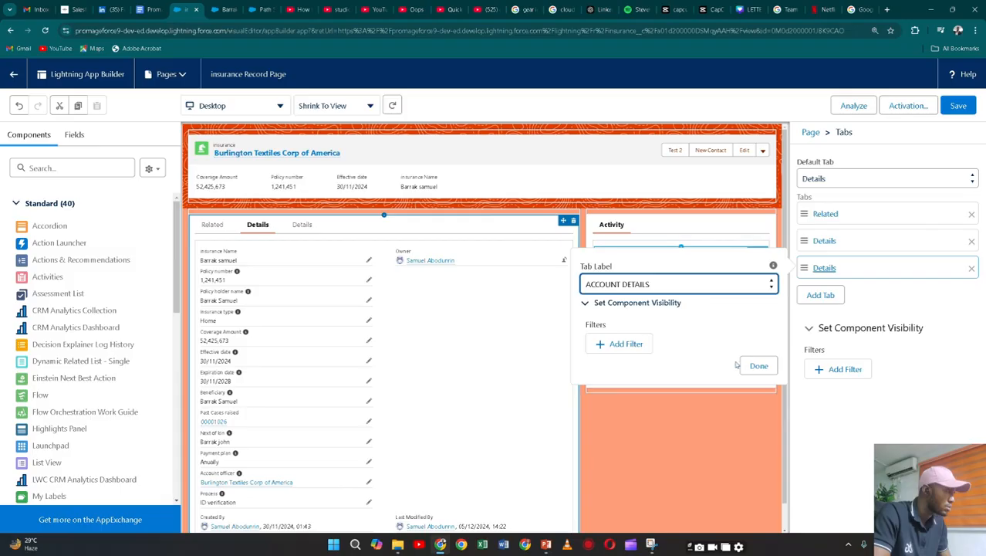
click(759, 365)
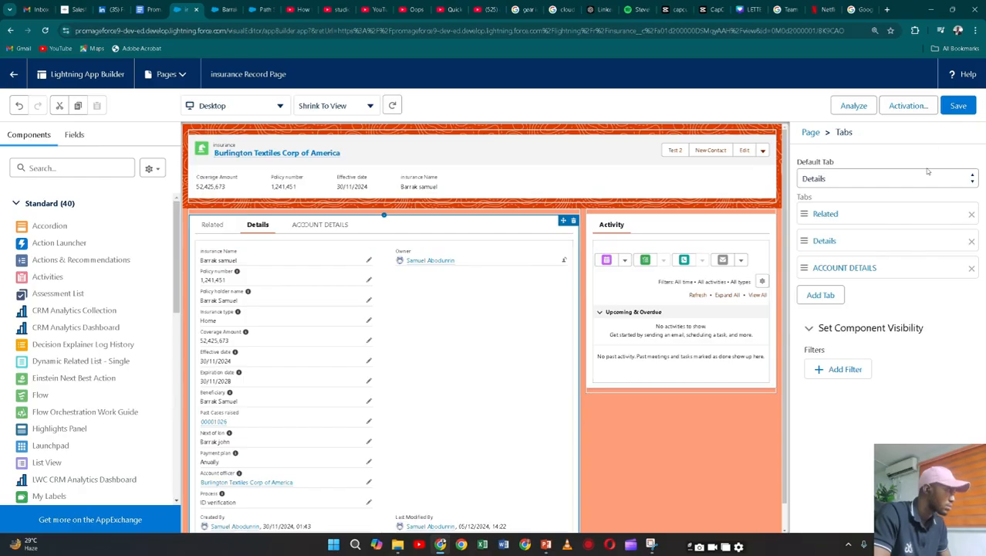
click(958, 105)
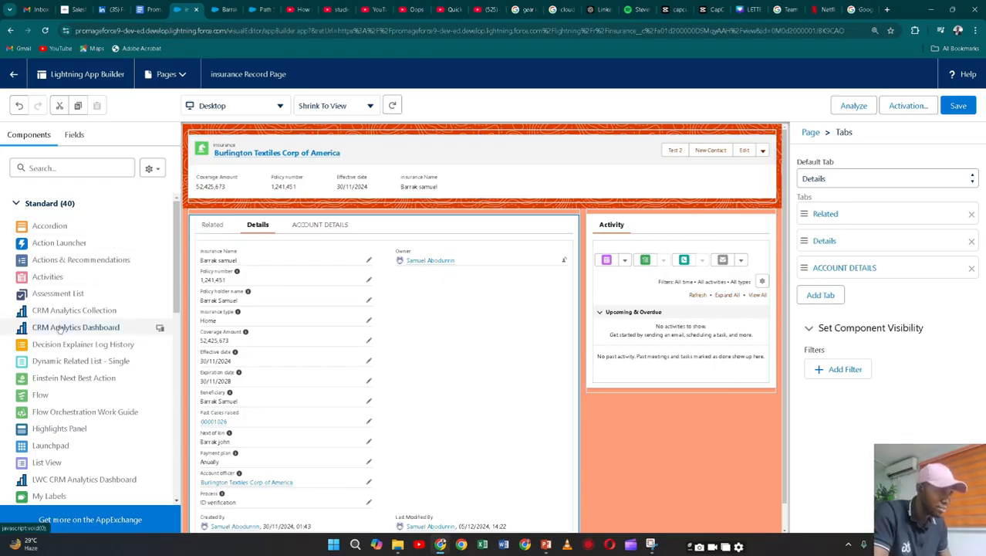
Place a Path component directly above the Related and Details tabs on the insurance Record Page and save the page
scroll(89, 241, down, 3)
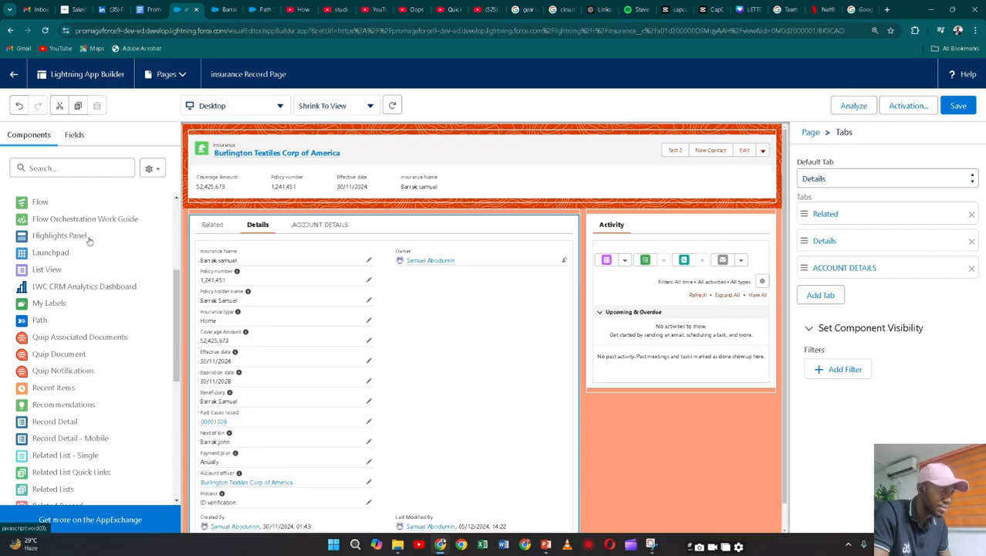
drag(74, 329, 245, 210)
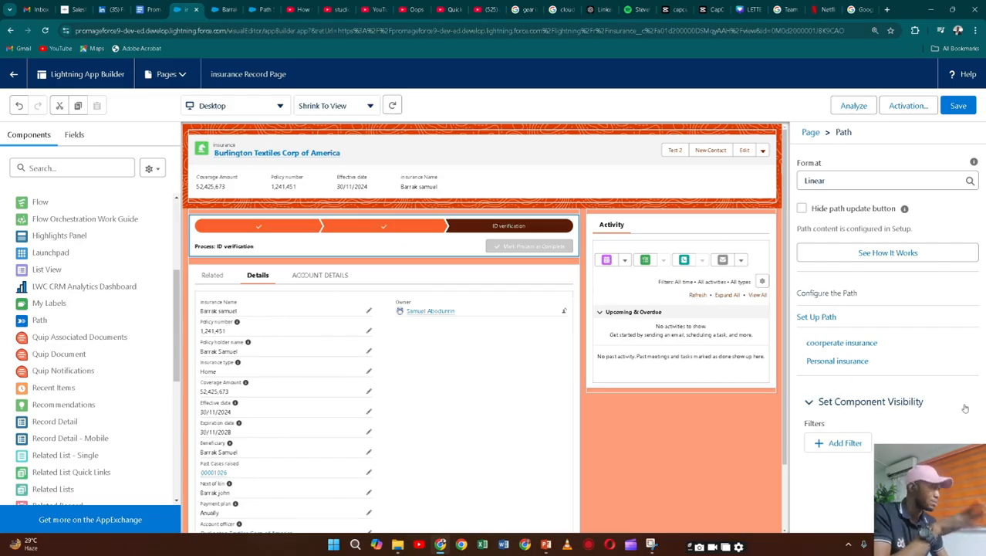
click(957, 105)
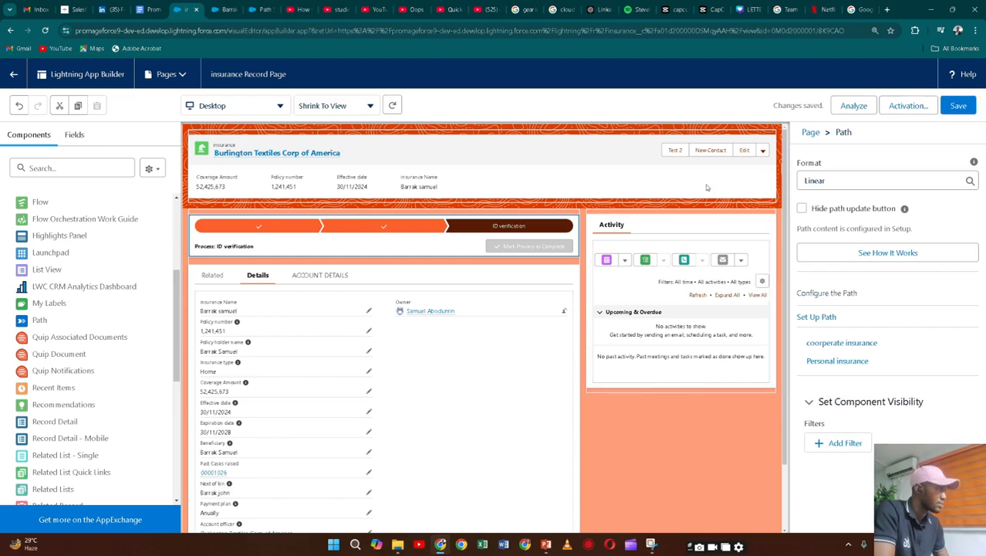
click(957, 105)
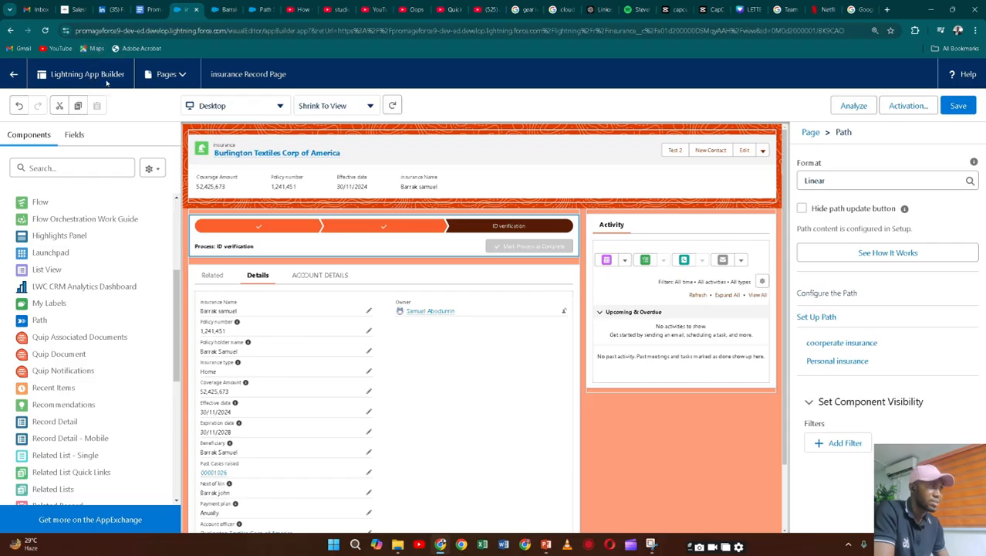
click(180, 75)
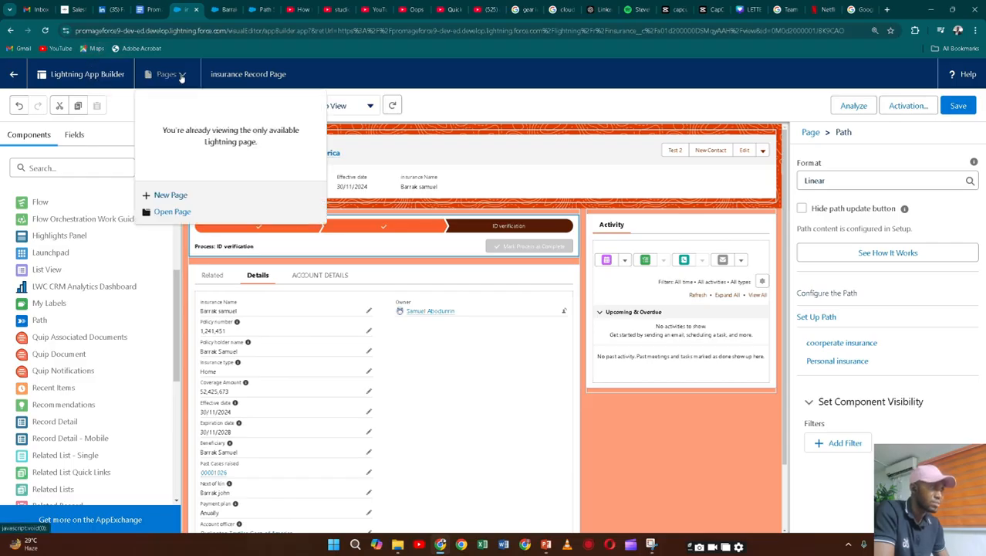
click(180, 76)
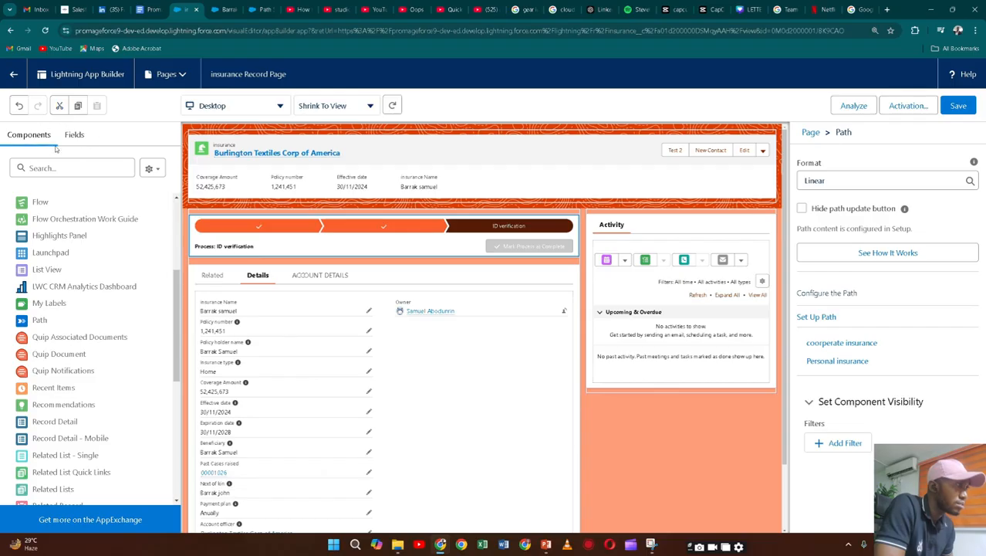
click(280, 106)
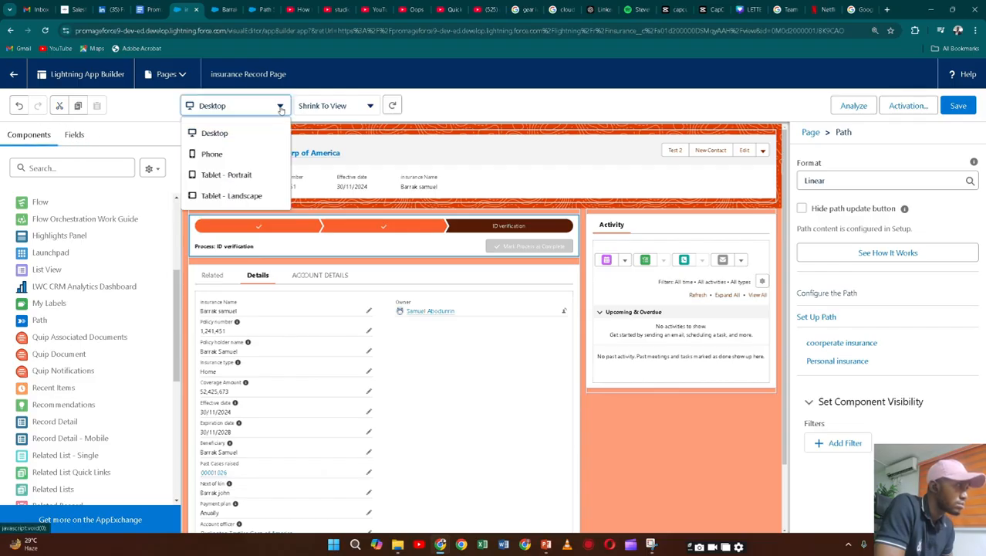
click(281, 108)
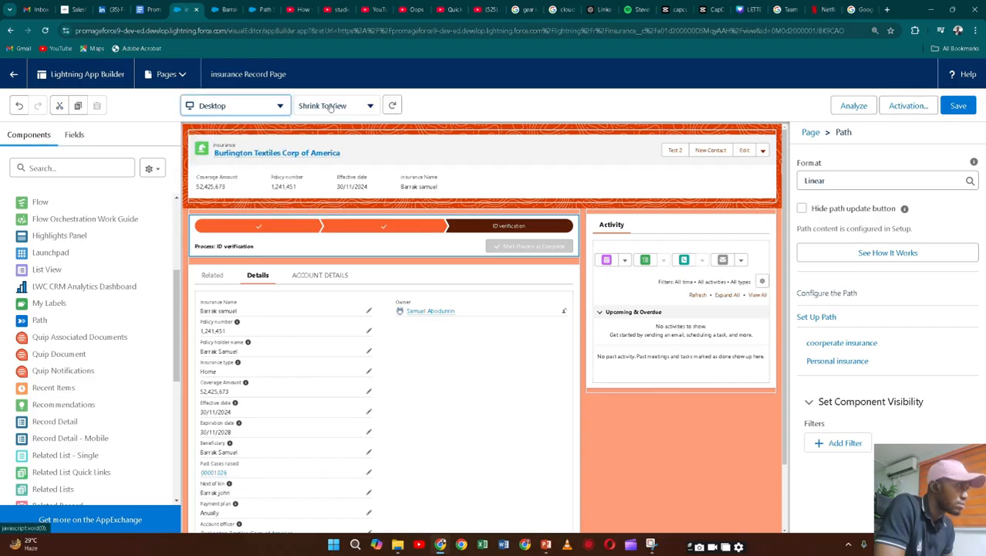
click(373, 108)
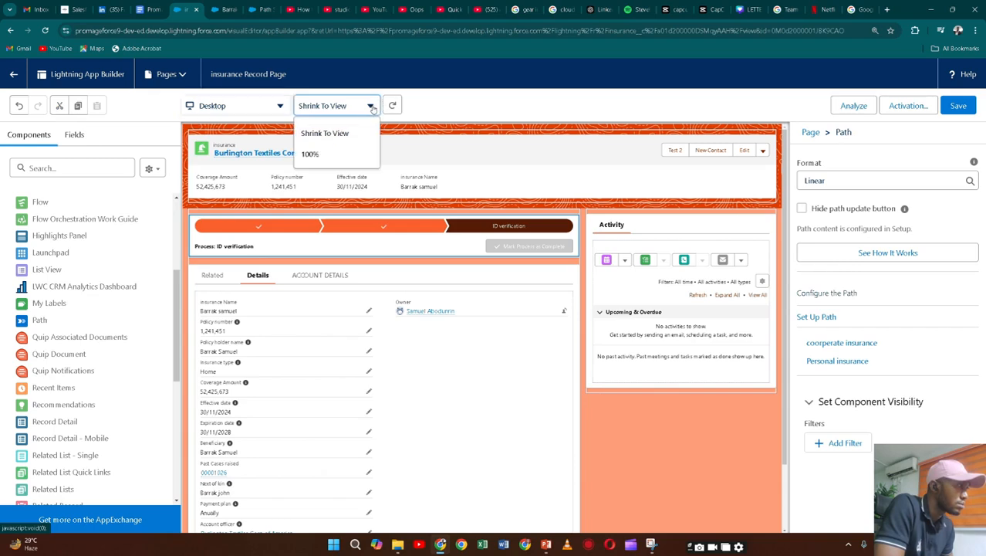
click(373, 107)
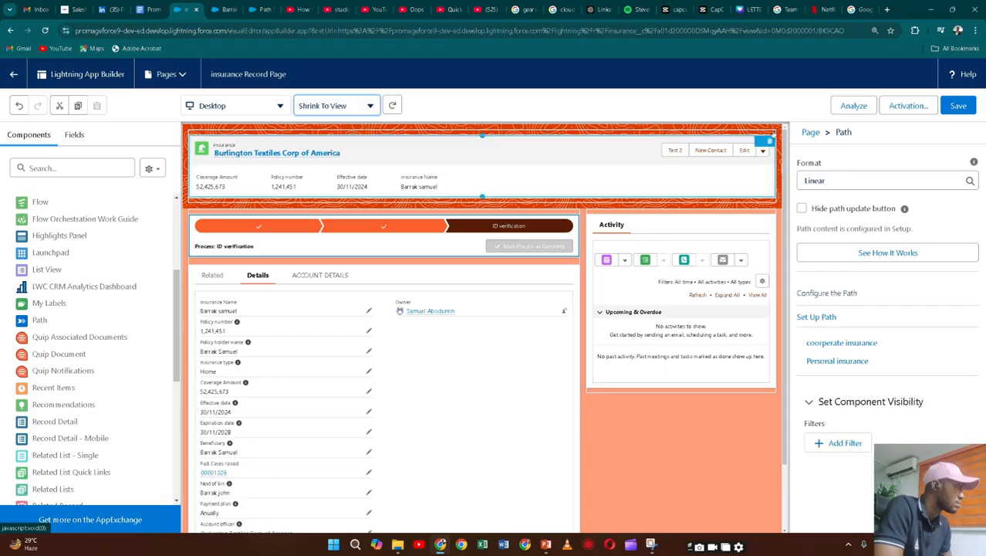
Save the insurance Record Page again and look through the list of available components
click(955, 106)
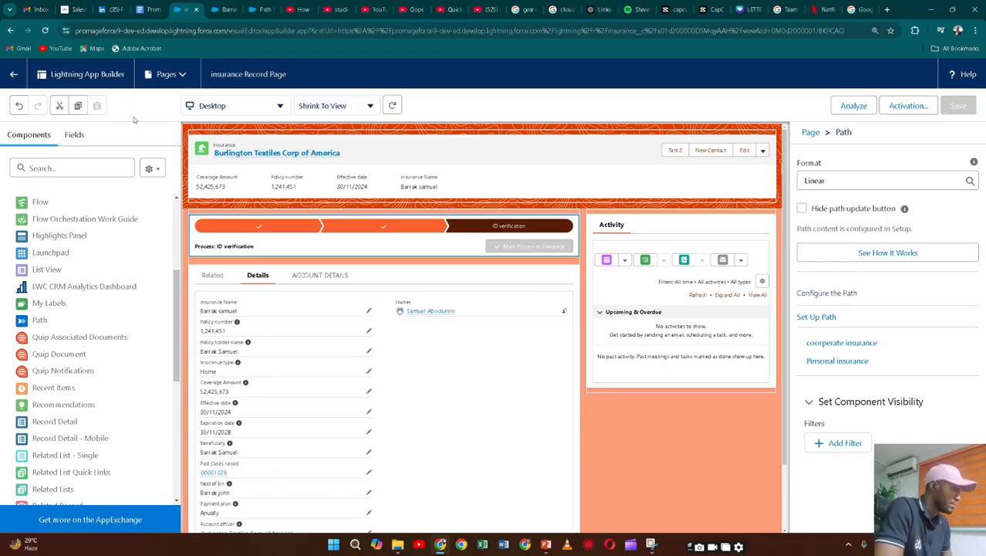
scroll(64, 460, down, 5)
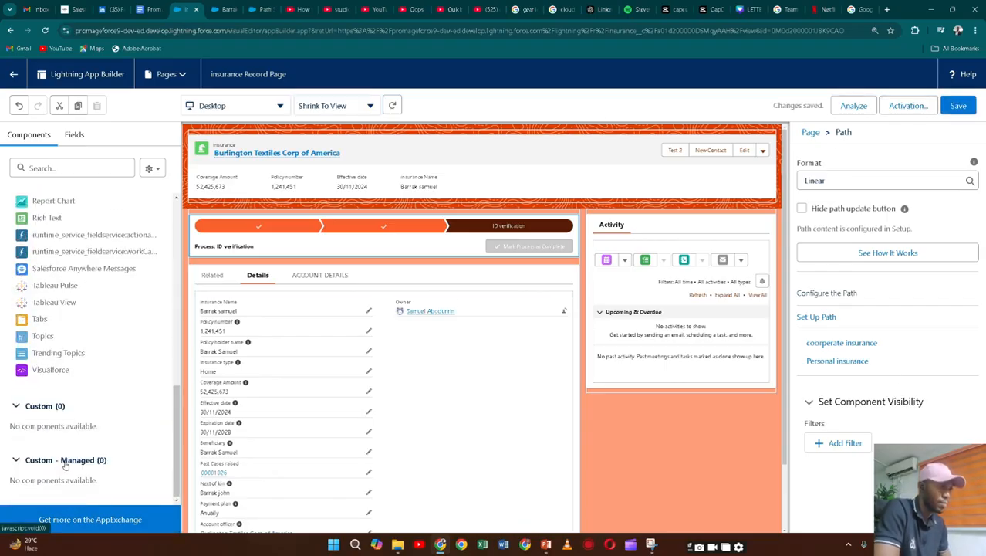
scroll(93, 440, up, 7)
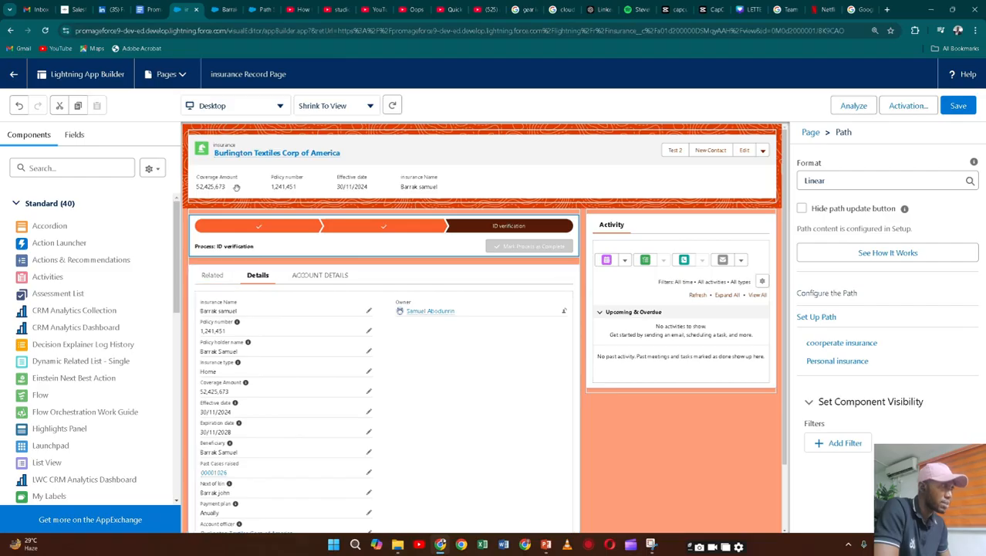
Reload both the insurance record and its App Builder page, and return to the record to check its path and theme
click(229, 14)
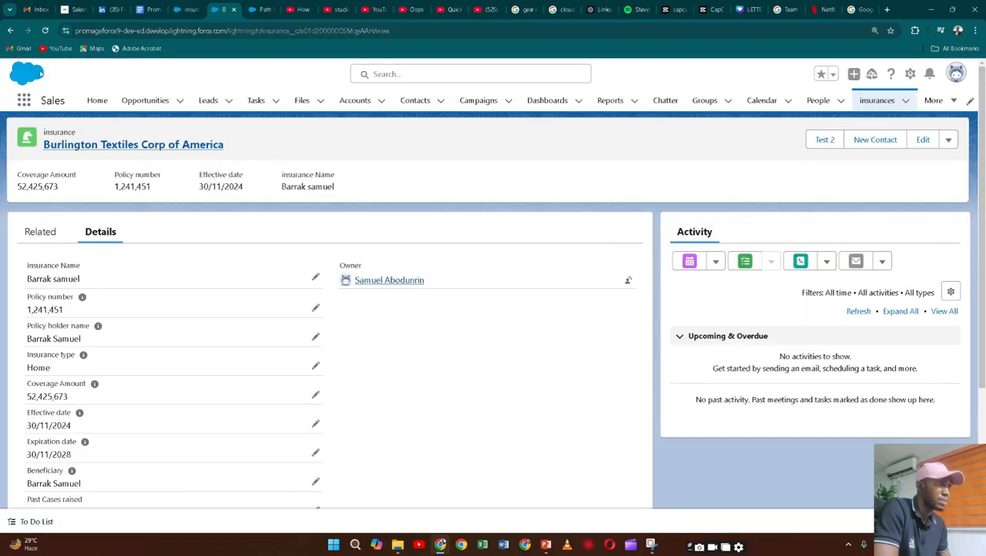
click(45, 30)
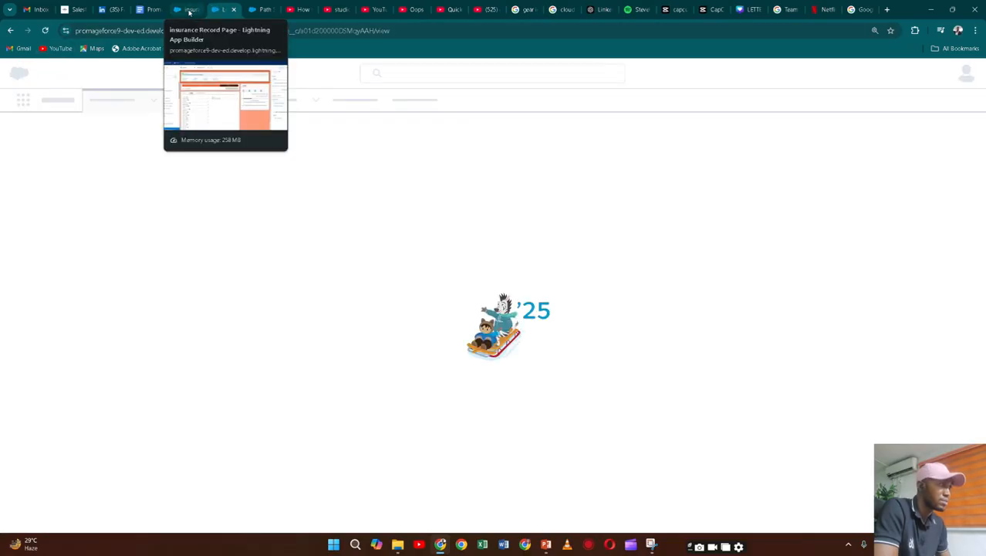
click(190, 11)
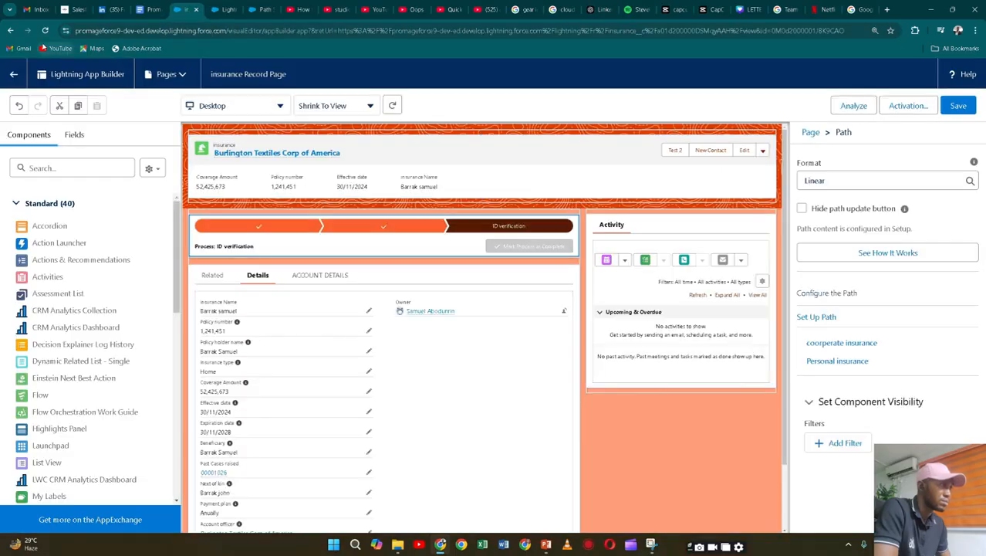
click(46, 30)
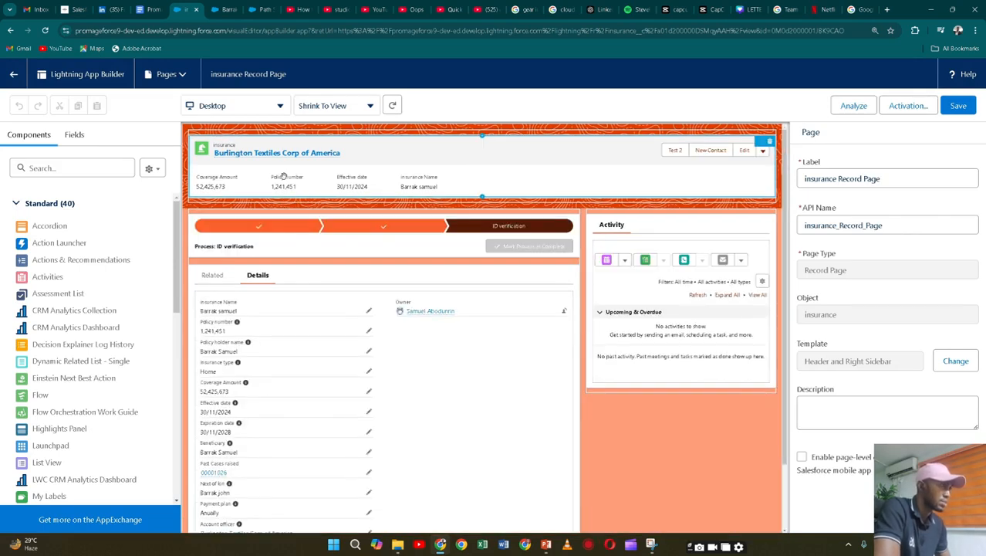
click(226, 10)
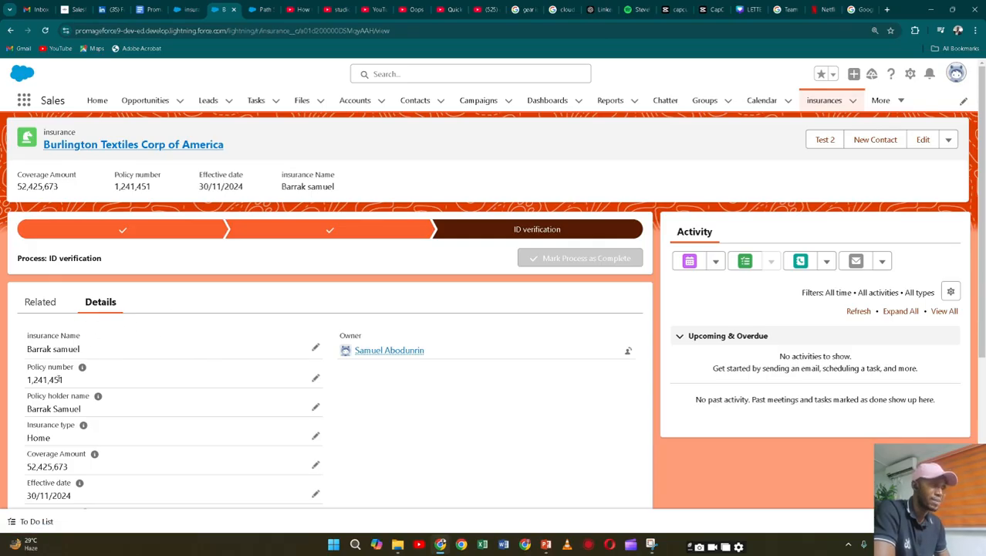
Set the insurance record's Process field to Registeration in its details and save the record
scroll(59, 379, down, 1)
scroll(58, 380, up, 1)
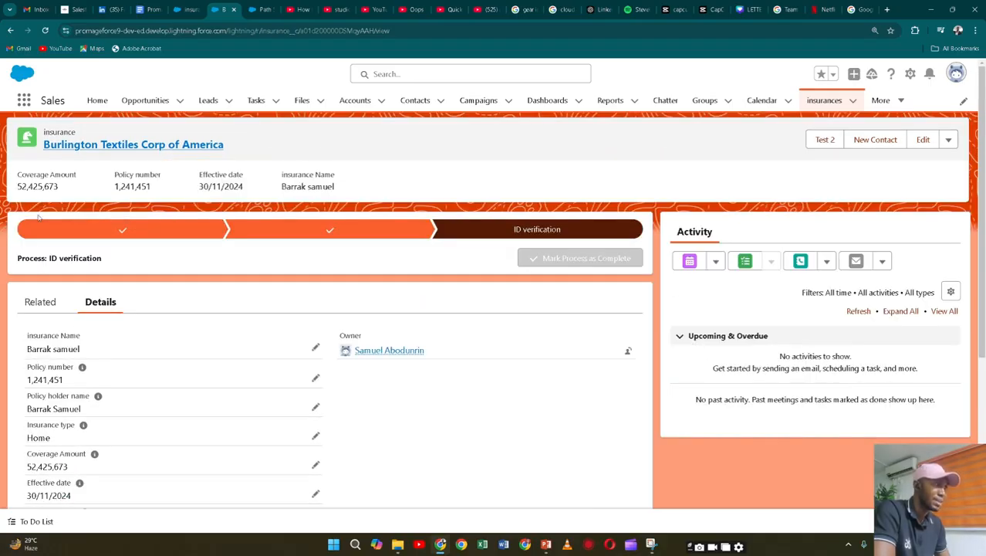
scroll(226, 311, down, 3)
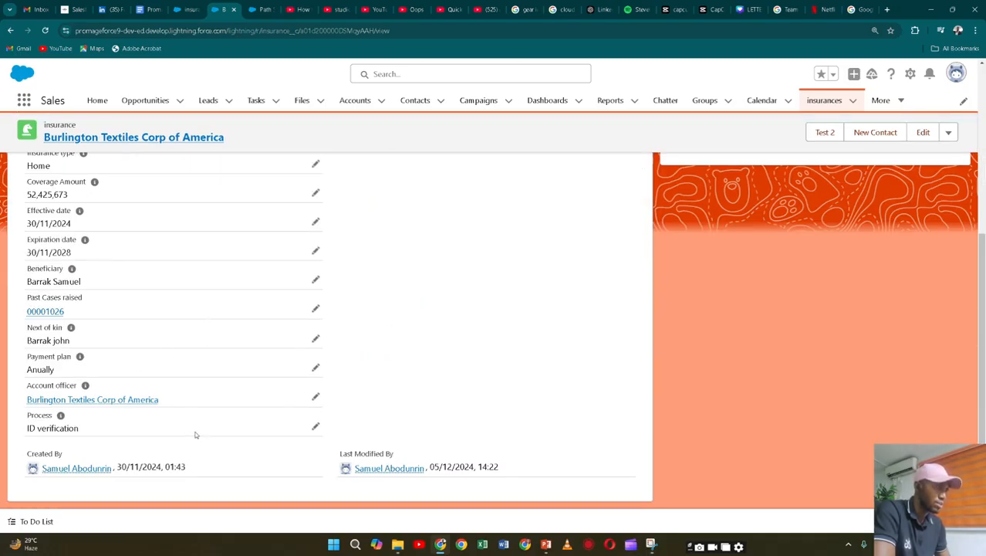
click(316, 427)
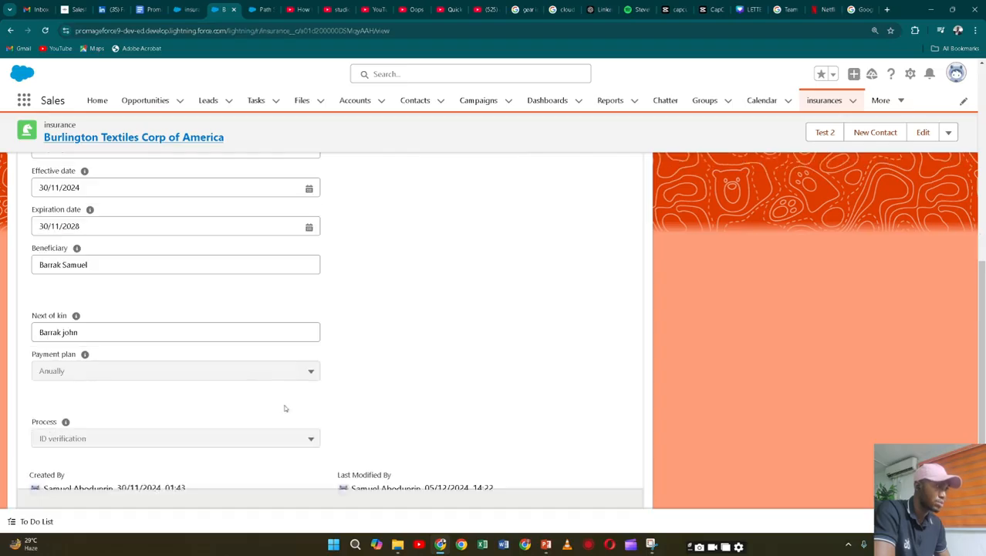
scroll(227, 429, down, 1)
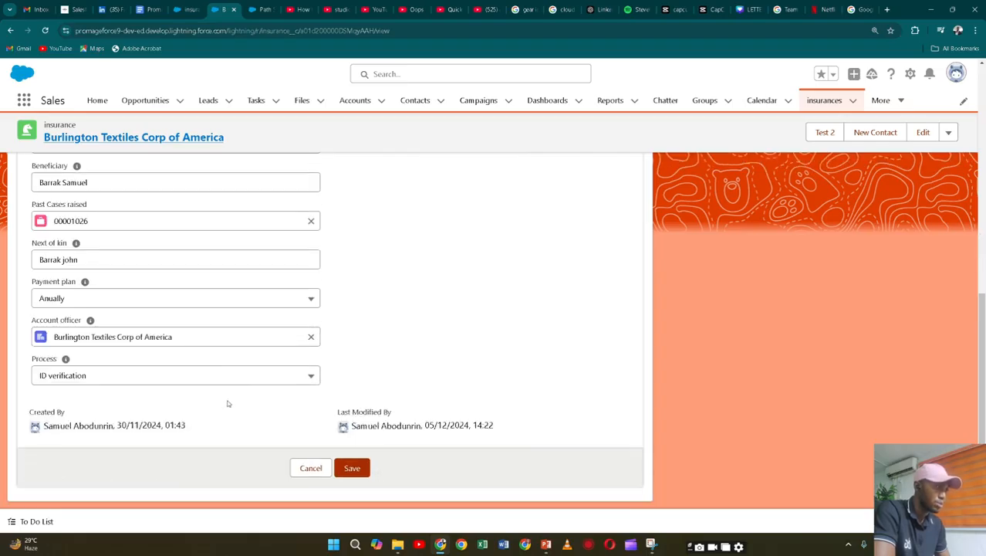
click(294, 378)
click(164, 418)
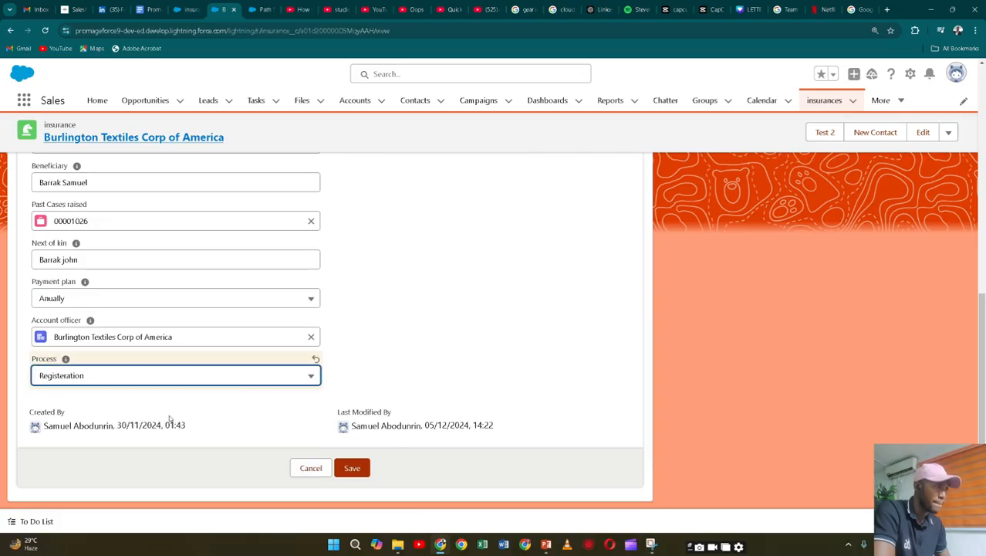
click(352, 468)
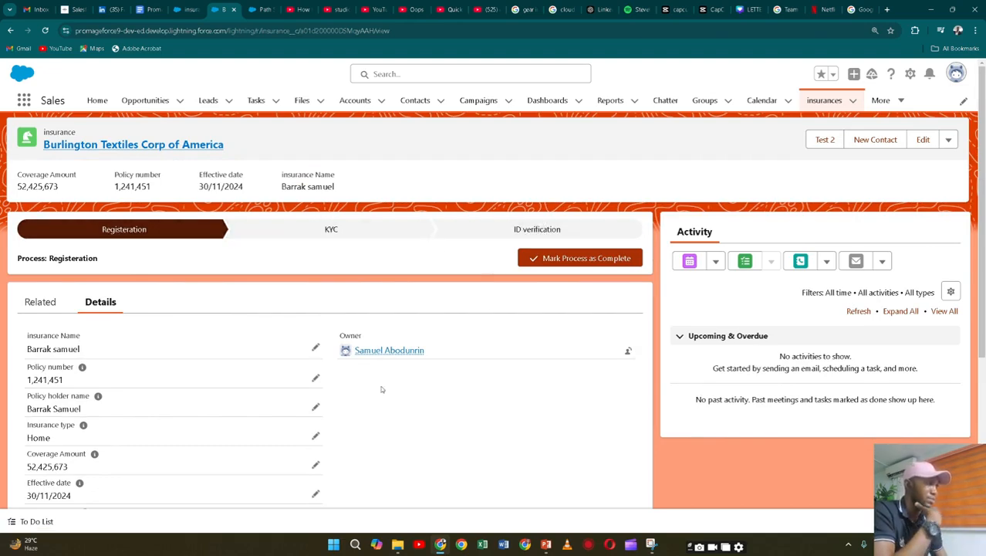
Set the insurance record's Process field back to ID verification and save the record
scroll(390, 396, down, 3)
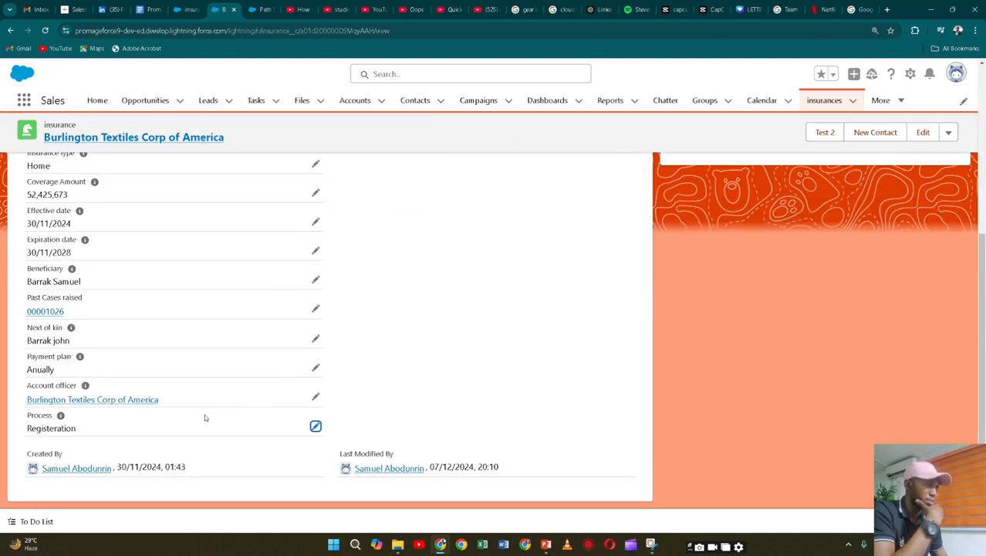
click(315, 427)
click(312, 436)
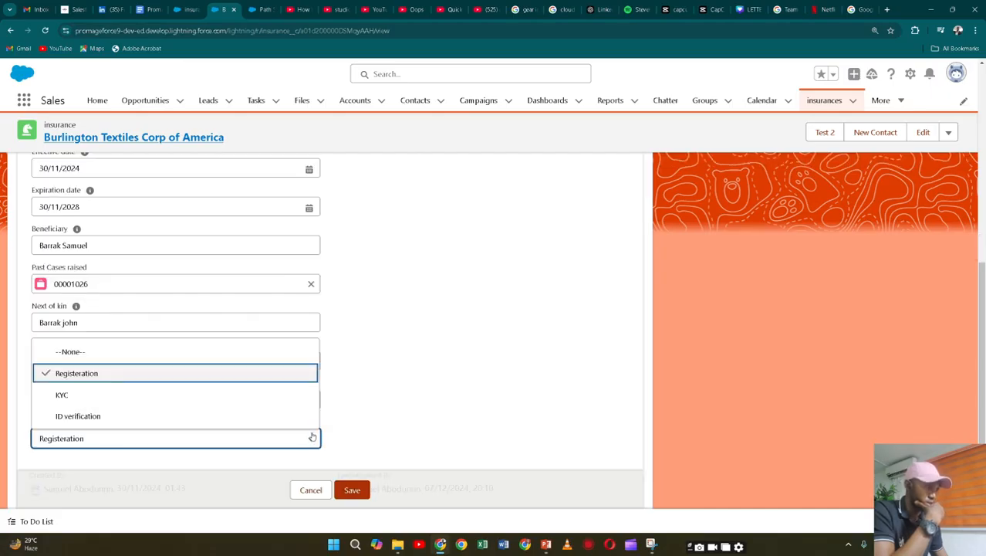
click(295, 413)
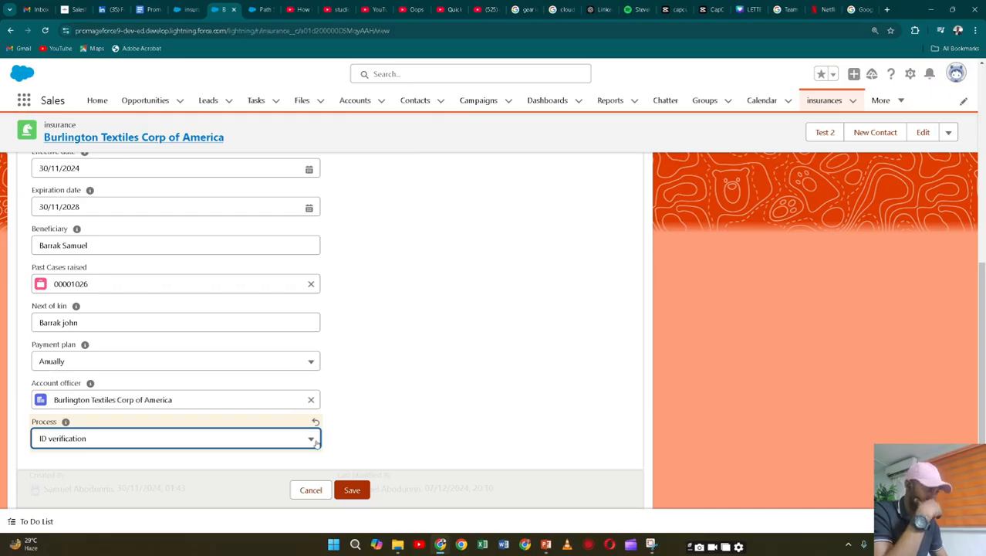
click(351, 489)
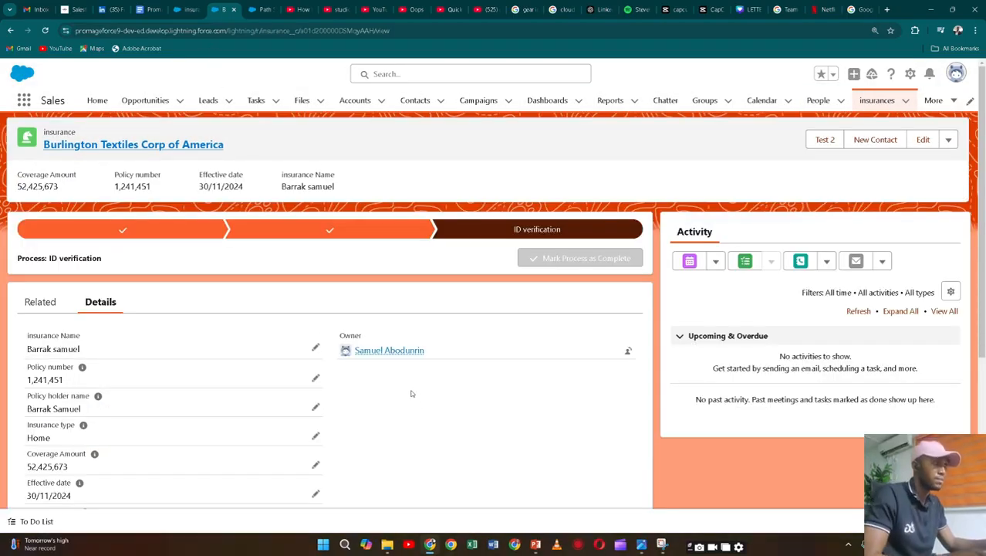
Mark Registeration as the current process on the record's path and check the Process field in the details
click(139, 227)
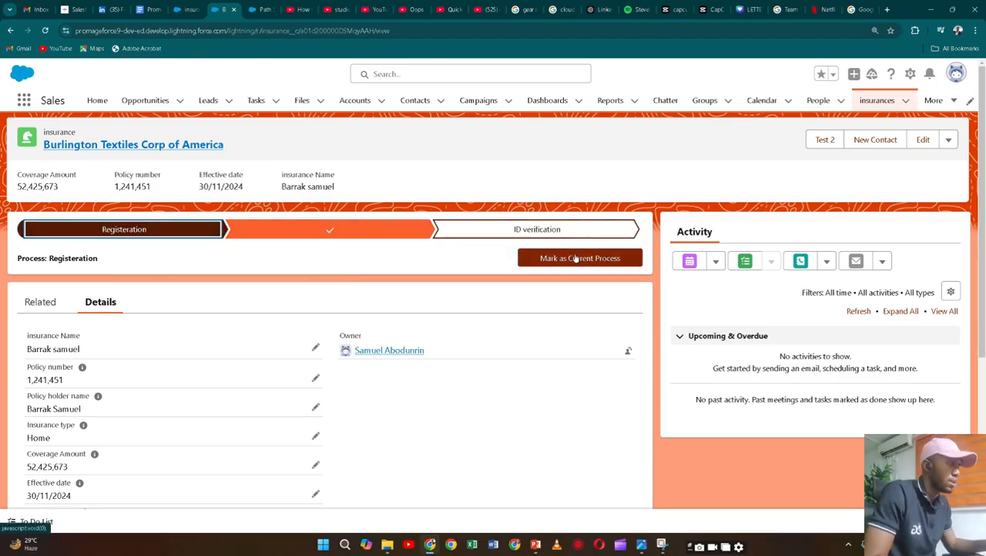
click(571, 259)
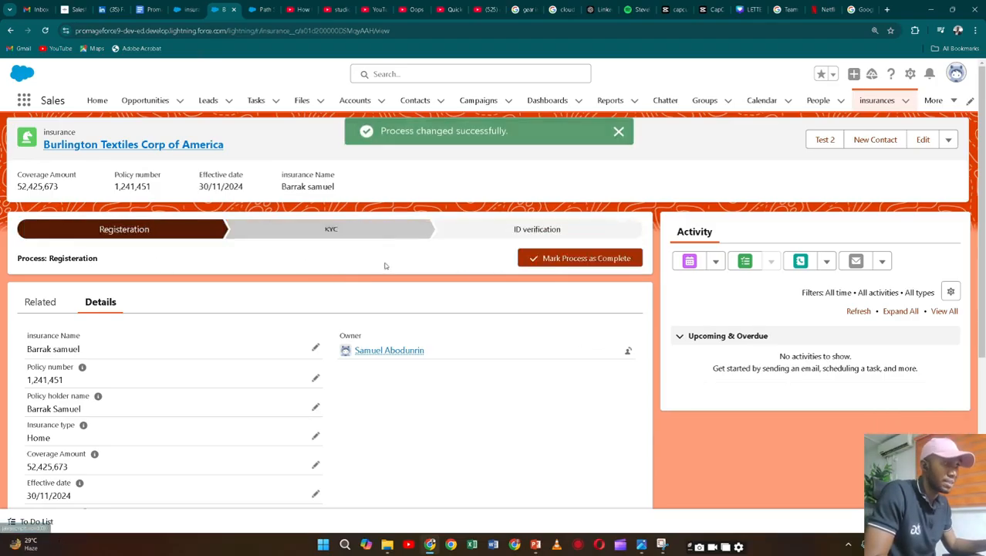
scroll(174, 512, down, 5)
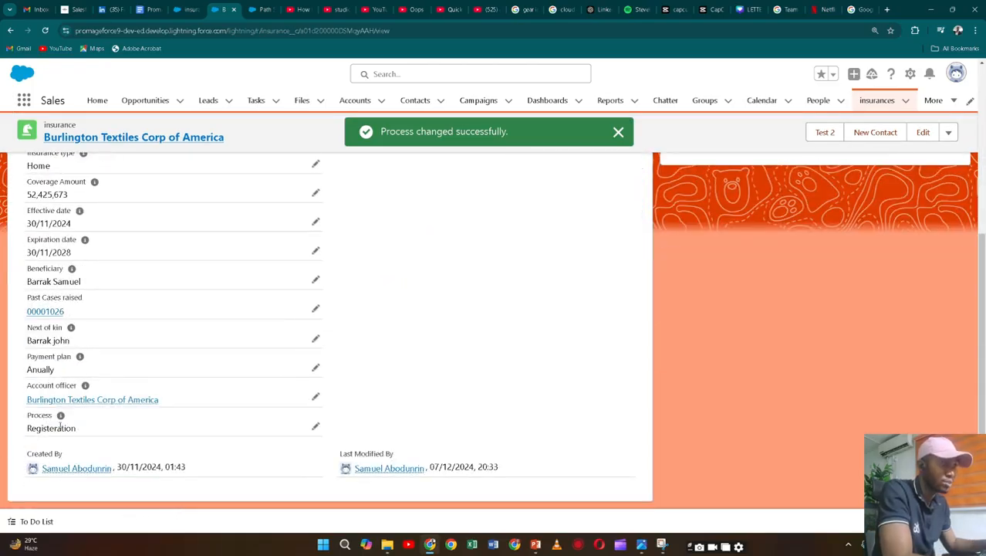
scroll(62, 424, up, 5)
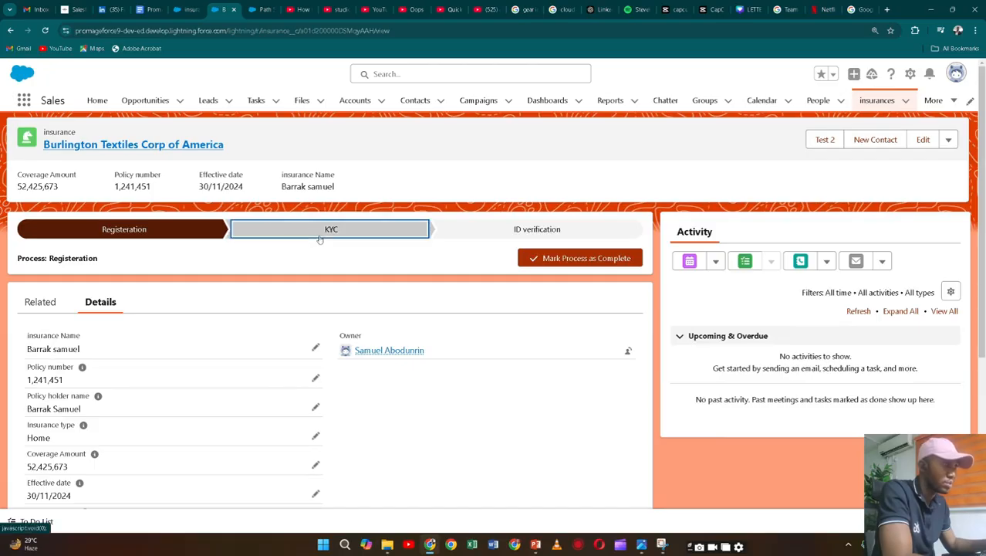
Make KYC the current process on the record's path and check the Process field in the details
click(319, 236)
click(596, 258)
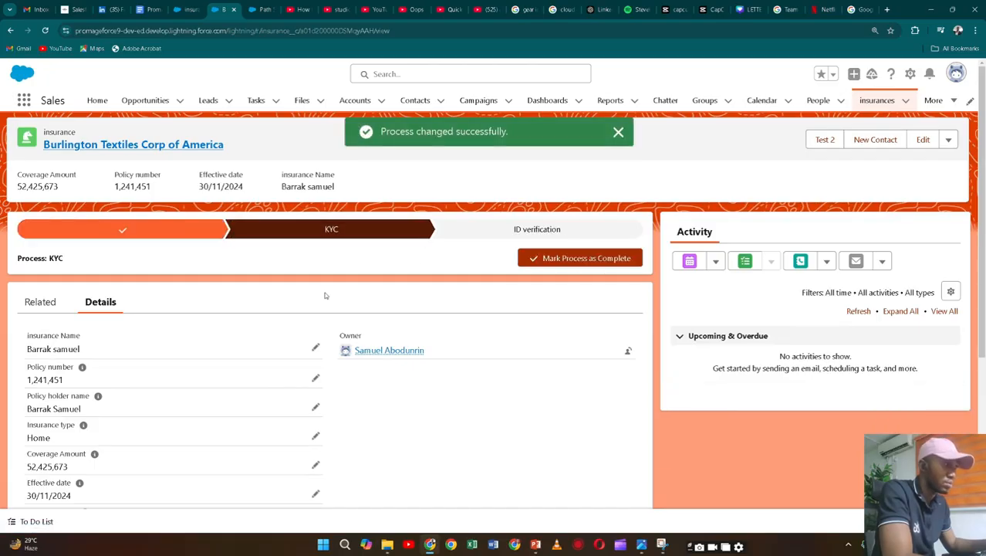
scroll(326, 295, down, 4)
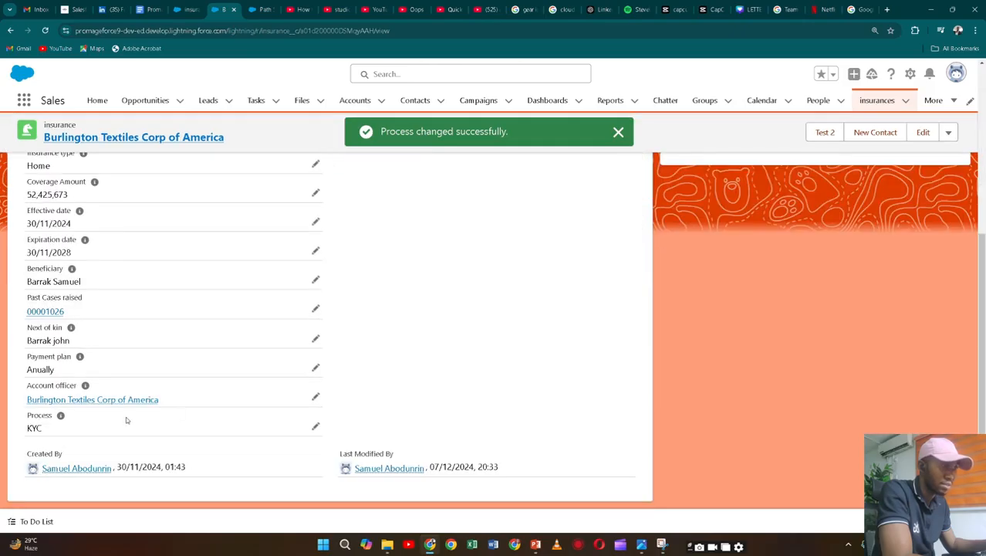
scroll(355, 328, up, 5)
Make ID verification the current process on the record's path and check the Process field in the details
click(590, 235)
scroll(337, 347, down, 5)
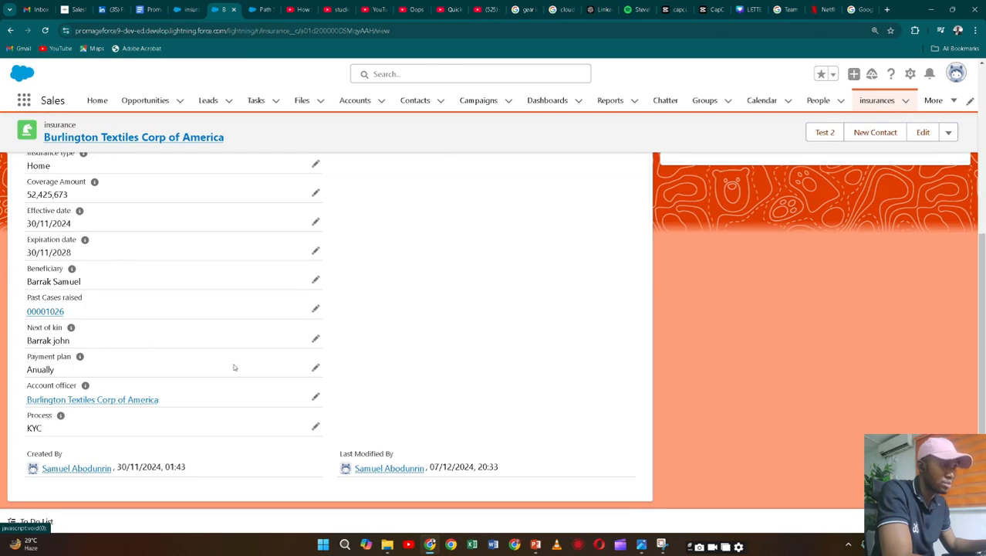
scroll(554, 214, up, 5)
click(569, 258)
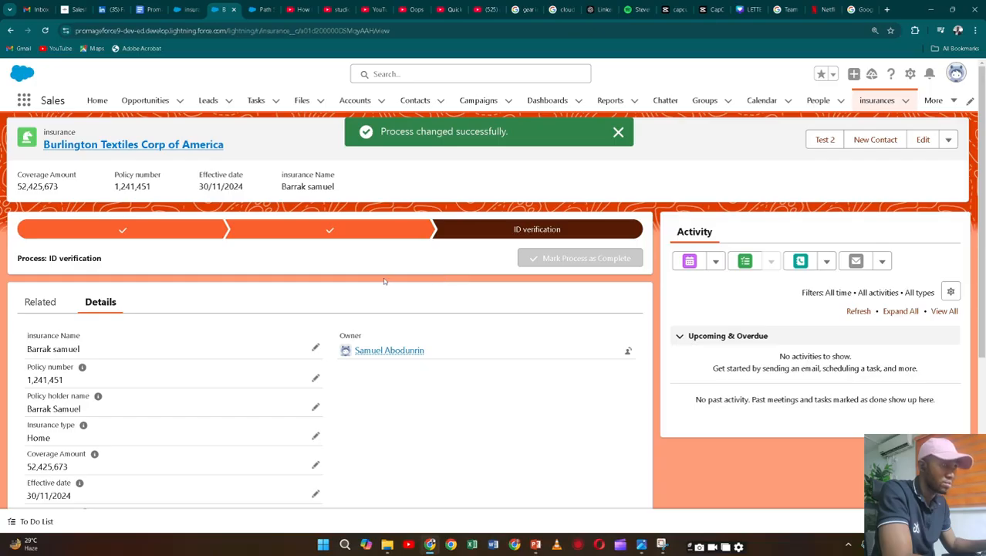
scroll(384, 279, down, 5)
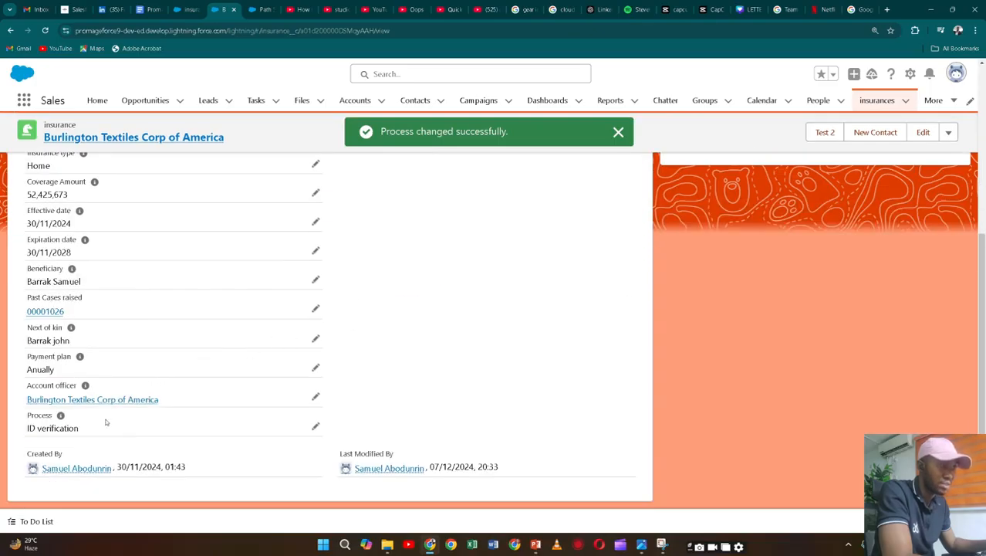
scroll(304, 323, up, 4)
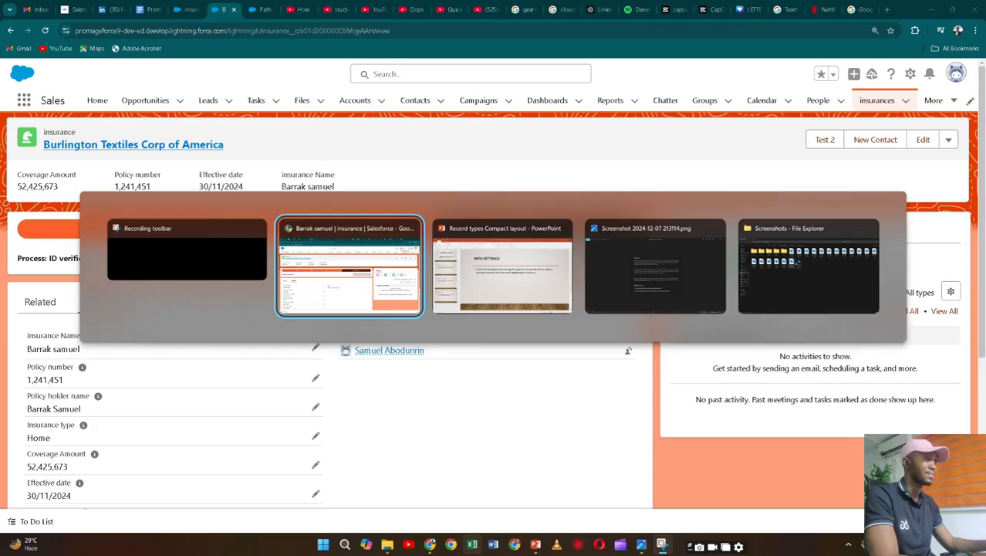
Switch to the Photos window with the SCENARIO 1 screenshot and enlarge it to read the Car Dealership requirements
key(alt+Tab)
key(alt+Tab)
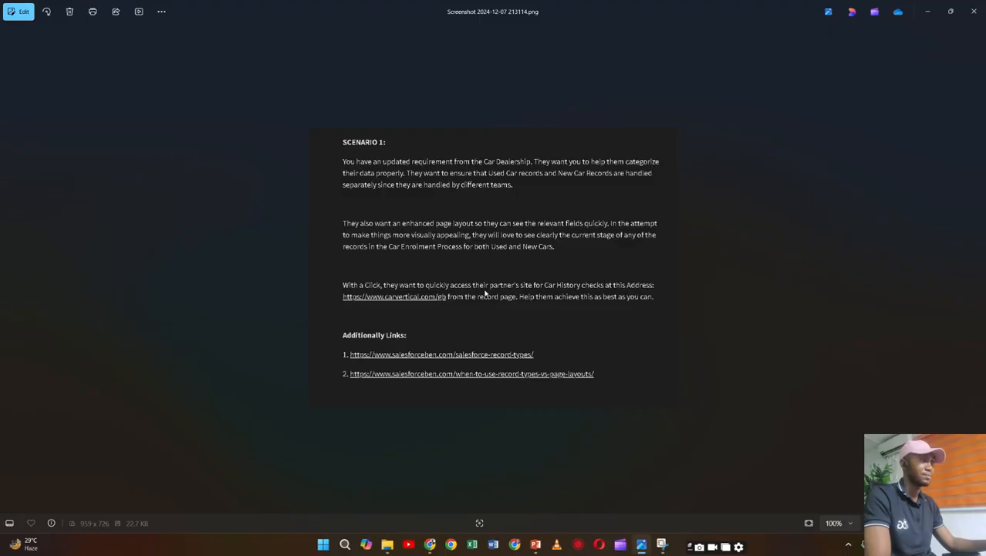
scroll(485, 293, up, 5)
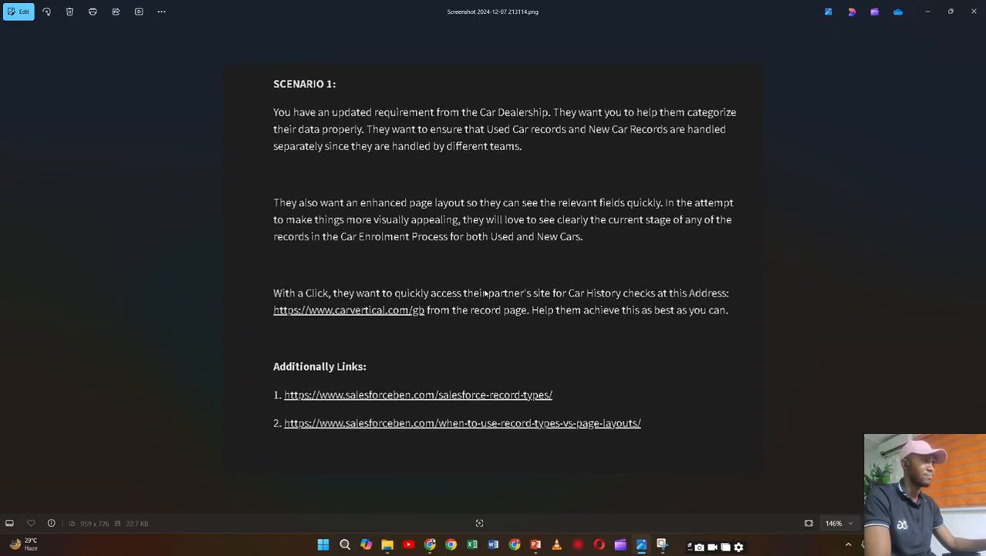